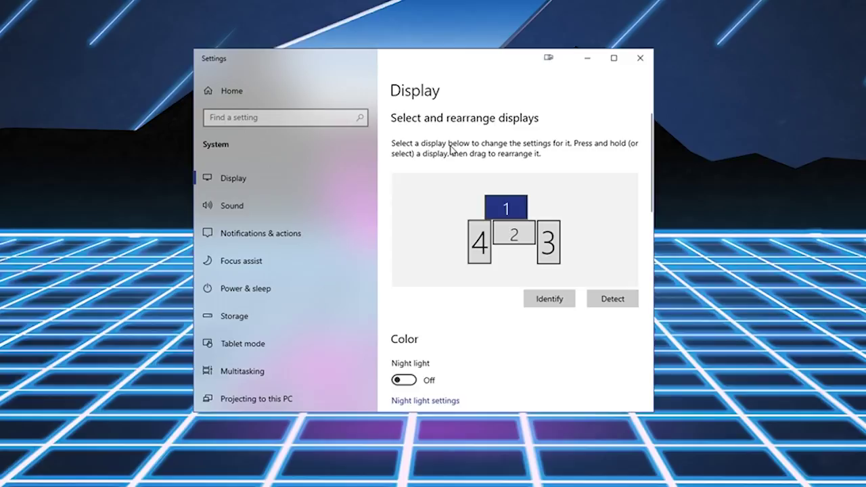
- Centre display 1 above display 2 and select display 2 in the arrangement
{"action": "left_click_drag", "start_coordinate": [506, 205], "coordinate": [509, 205]}
{"action": "scroll", "coordinate": [509, 203], "scroll_direction": "down", "scroll_amount": 1}
{"action": "left_click", "coordinate": [515, 186]}
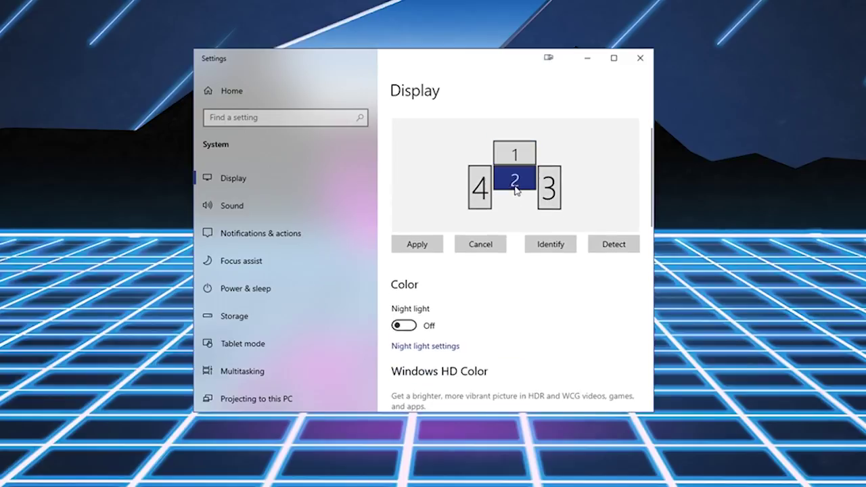
- Open Advanced display settings to view Display 2's details
{"action": "scroll", "coordinate": [523, 264], "scroll_direction": "down", "scroll_amount": 1}
{"action": "scroll", "coordinate": [529, 262], "scroll_direction": "down", "scroll_amount": 3}
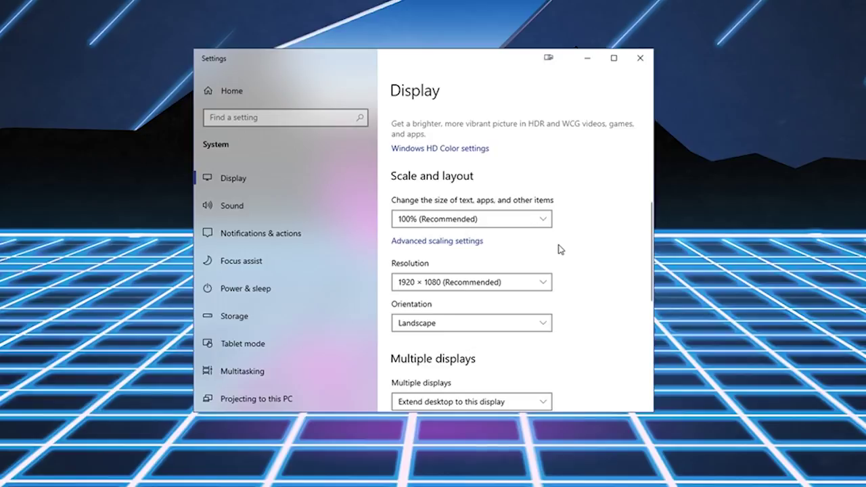
{"action": "scroll", "coordinate": [555, 248], "scroll_direction": "down", "scroll_amount": 3}
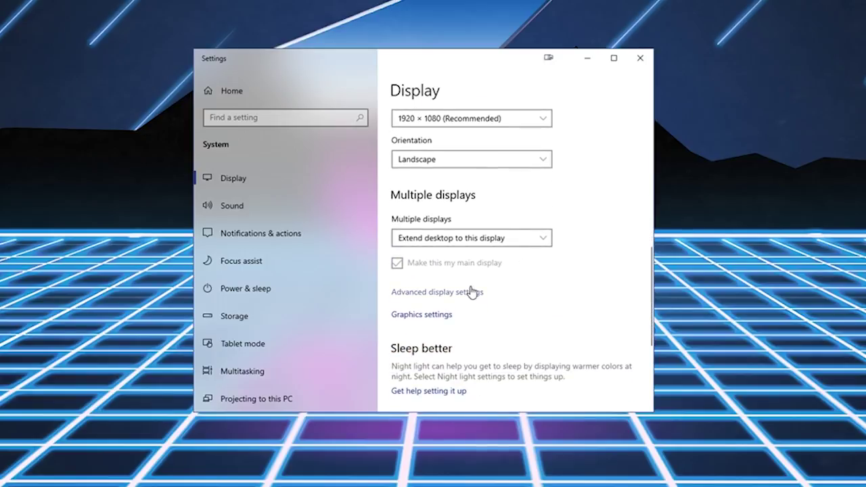
{"action": "left_click", "coordinate": [469, 295]}
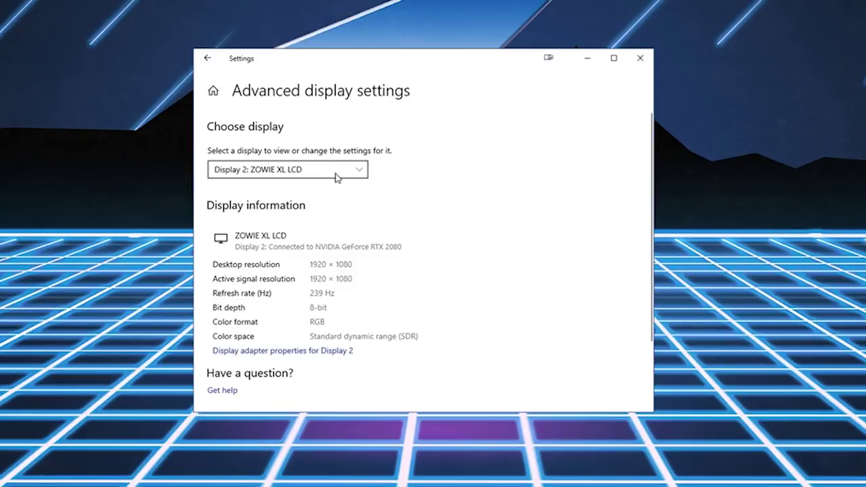
{"action": "scroll", "coordinate": [342, 186], "scroll_direction": "down", "scroll_amount": 1}
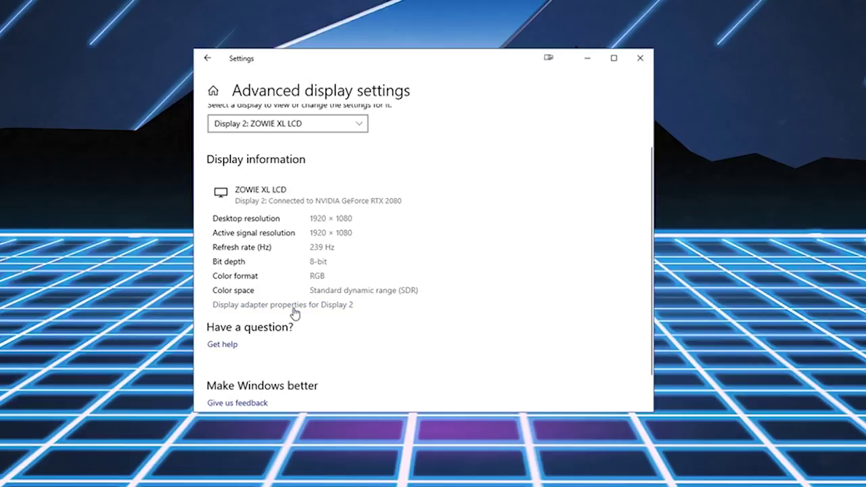
- Keep Display 2's screen refresh rate at 240 Hertz in the adapter properties and apply it
{"action": "left_click", "coordinate": [294, 306]}
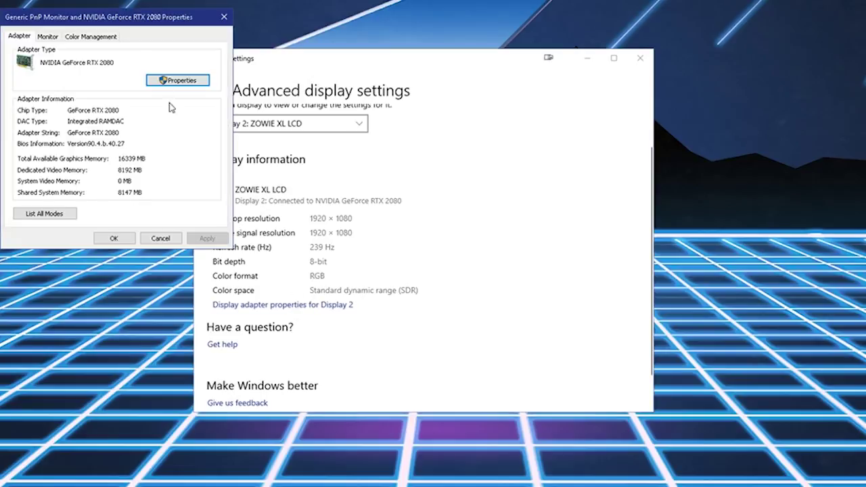
{"action": "left_click_drag", "start_coordinate": [155, 23], "coordinate": [443, 101]}
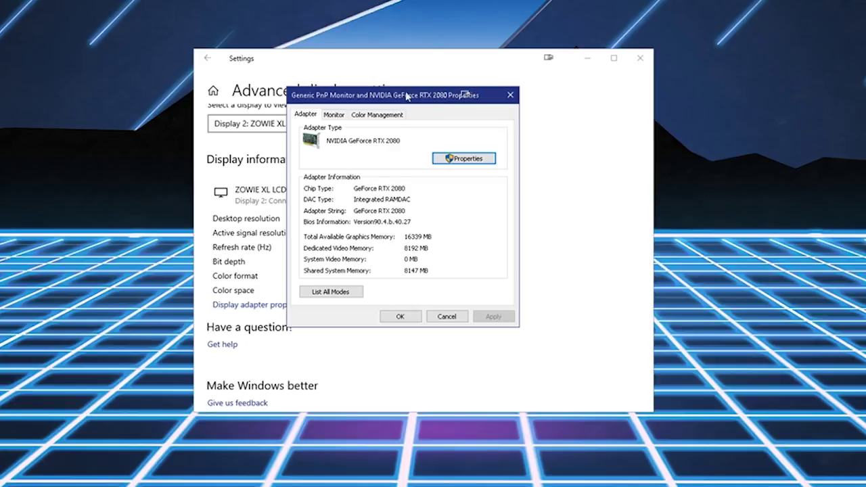
{"action": "left_click", "coordinate": [334, 115]}
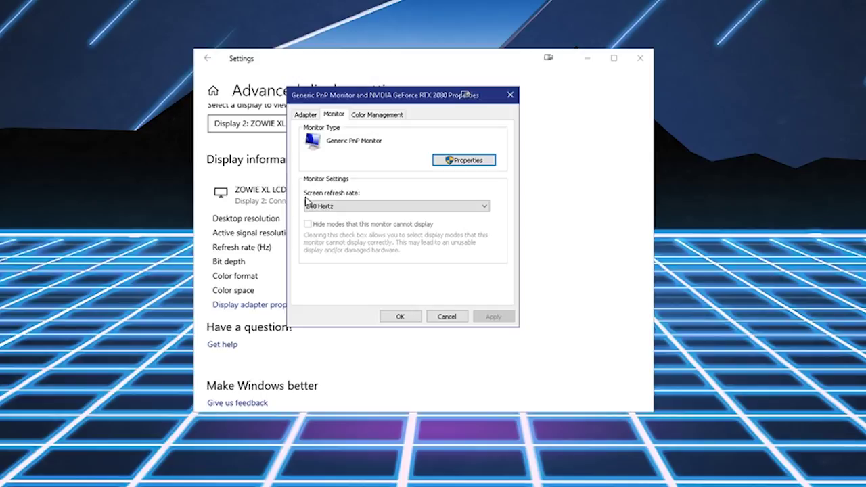
{"action": "left_click", "coordinate": [382, 206]}
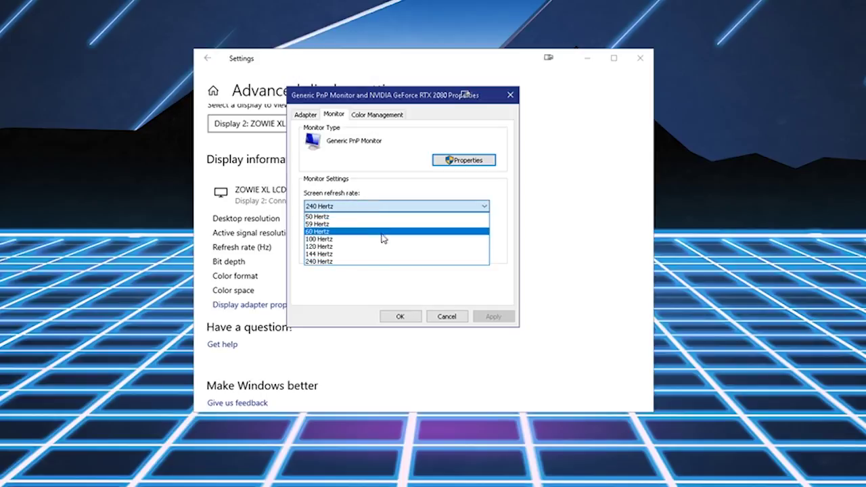
{"action": "left_click", "coordinate": [376, 262]}
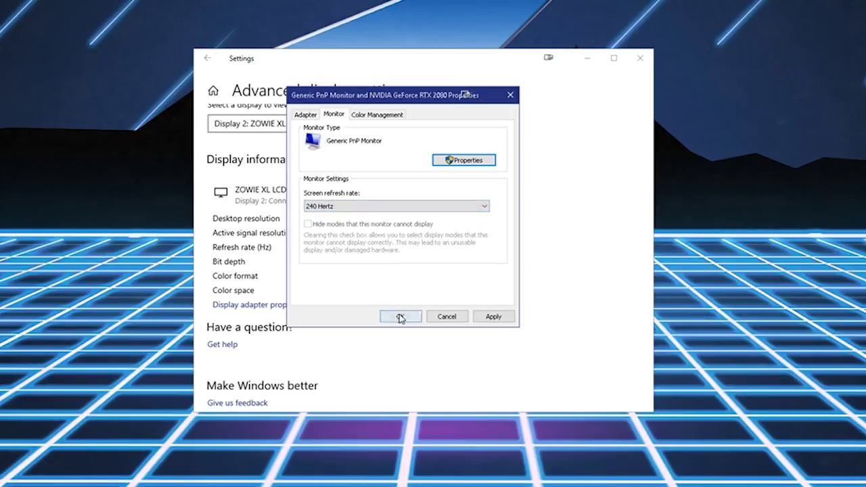
{"action": "left_click", "coordinate": [480, 323]}
{"action": "left_click", "coordinate": [400, 318]}
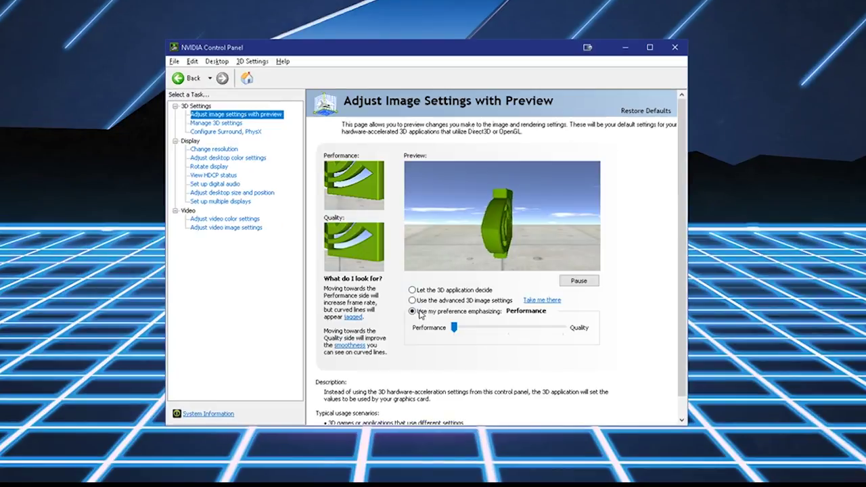
- Choose Use my preference emphasizing Performance, then bring up the global Manage 3D settings list
{"action": "left_click", "coordinate": [420, 313]}
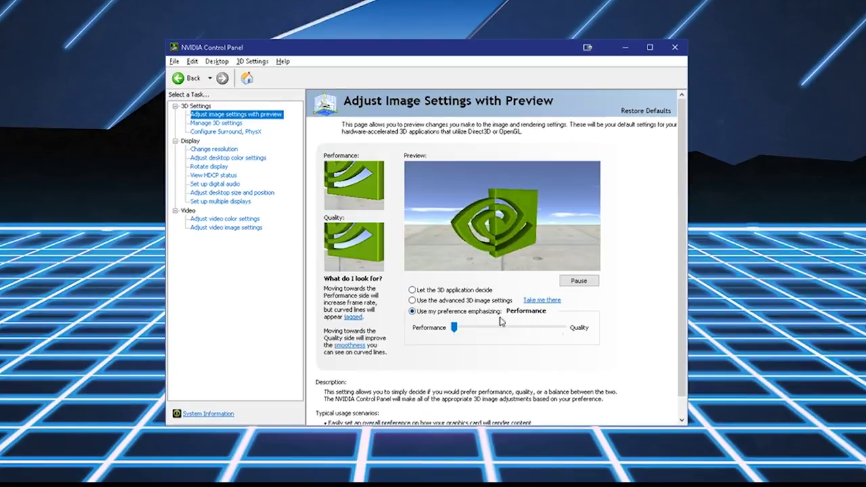
{"action": "left_click", "coordinate": [217, 123]}
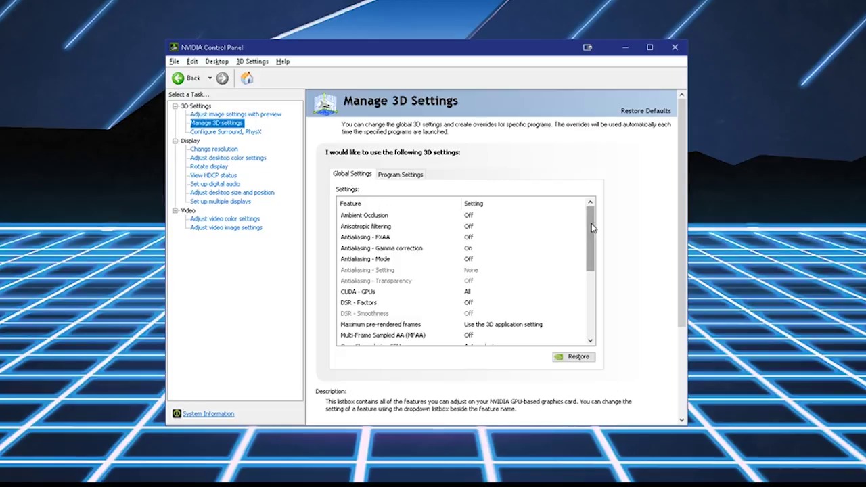
{"action": "mouse_move", "coordinate": [592, 228]}
{"action": "left_mouse_down"}
{"action": "mouse_move", "coordinate": [596, 255]}
{"action": "mouse_move", "coordinate": [594, 219]}
{"action": "left_mouse_up"}
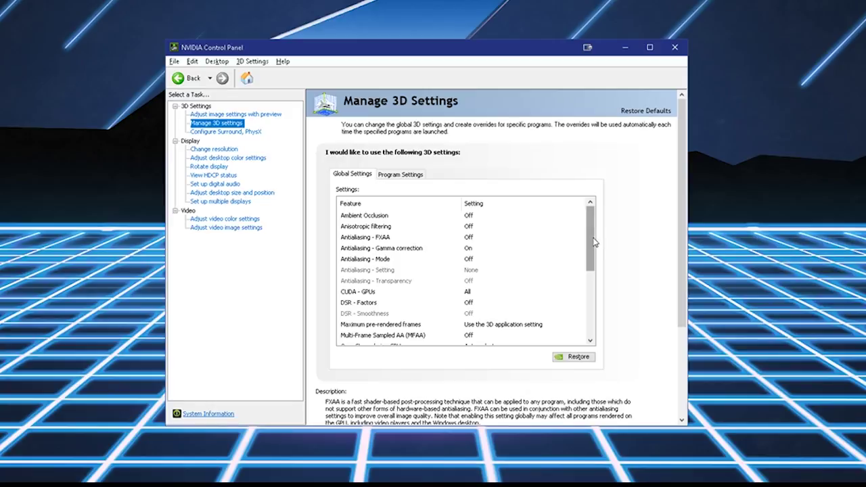
{"action": "left_click_drag", "start_coordinate": [593, 242], "coordinate": [592, 290]}
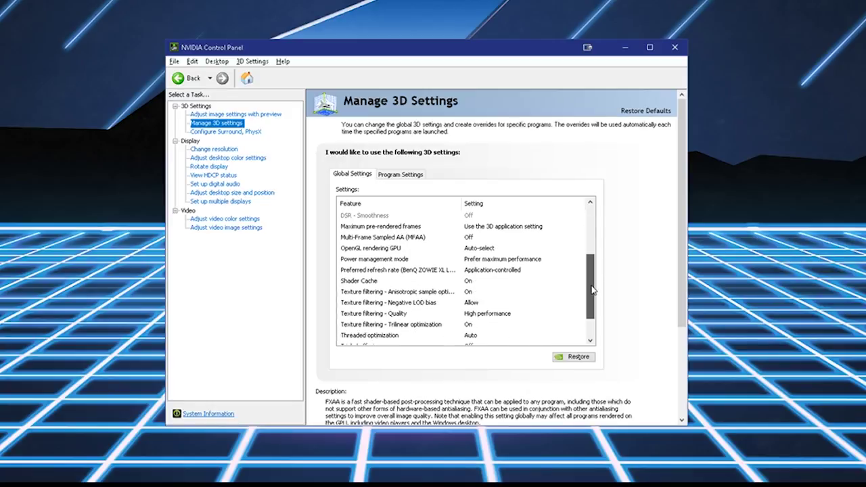
{"action": "left_click_drag", "start_coordinate": [592, 290], "coordinate": [594, 294]}
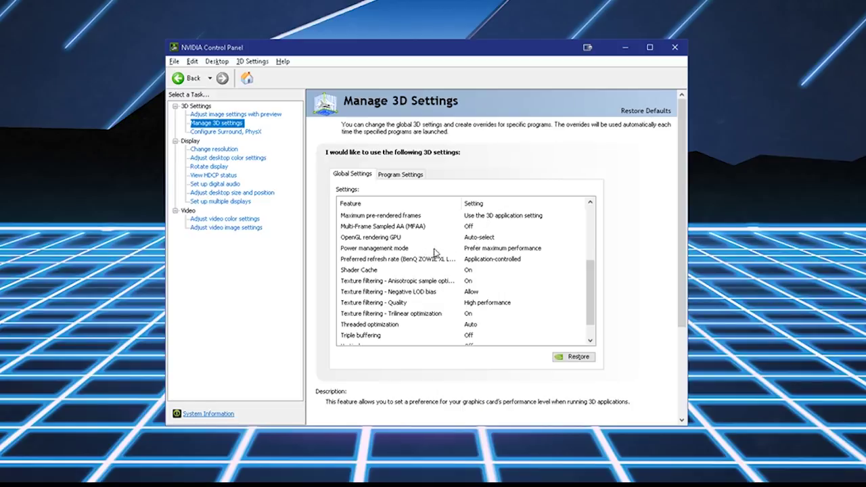
- Set Power management mode to Prefer maximum performance
{"action": "left_click", "coordinate": [477, 249]}
{"action": "left_click", "coordinate": [476, 249]}
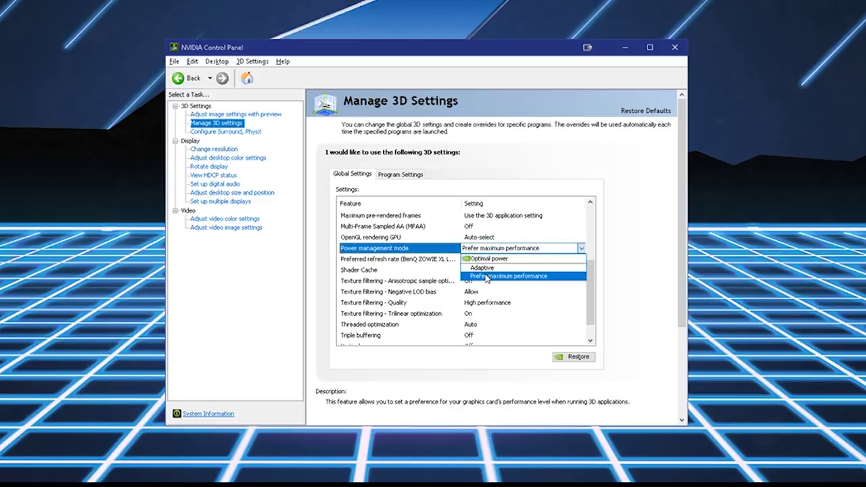
{"action": "left_click", "coordinate": [486, 278]}
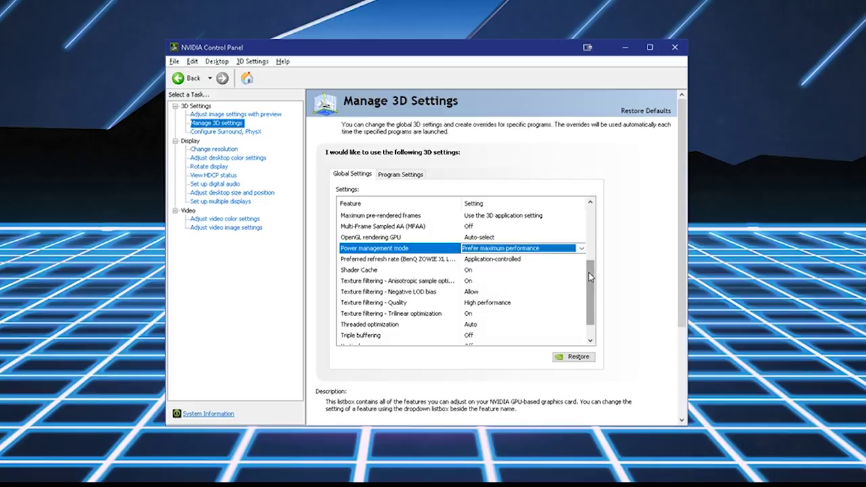
{"action": "left_click_drag", "start_coordinate": [589, 276], "coordinate": [590, 284]}
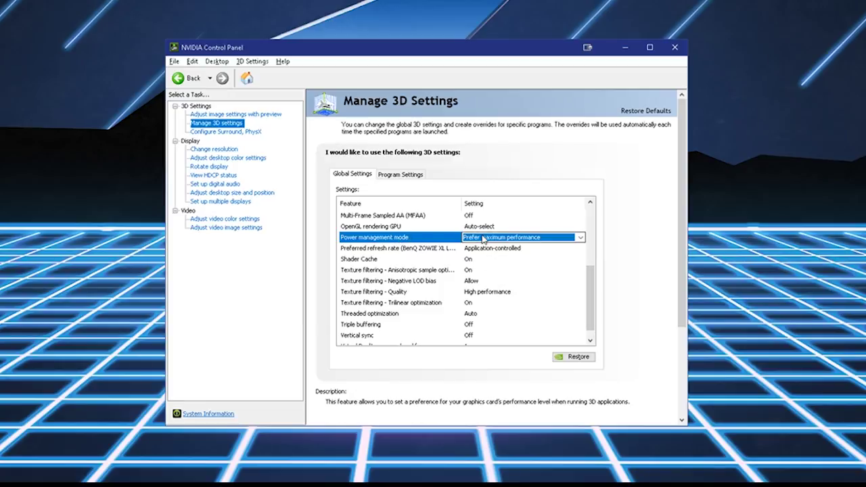
- Keep Texture filtering - Quality at High performance
{"action": "left_click", "coordinate": [477, 295]}
{"action": "left_click", "coordinate": [477, 295]}
{"action": "left_click_drag", "start_coordinate": [592, 294], "coordinate": [593, 305]}
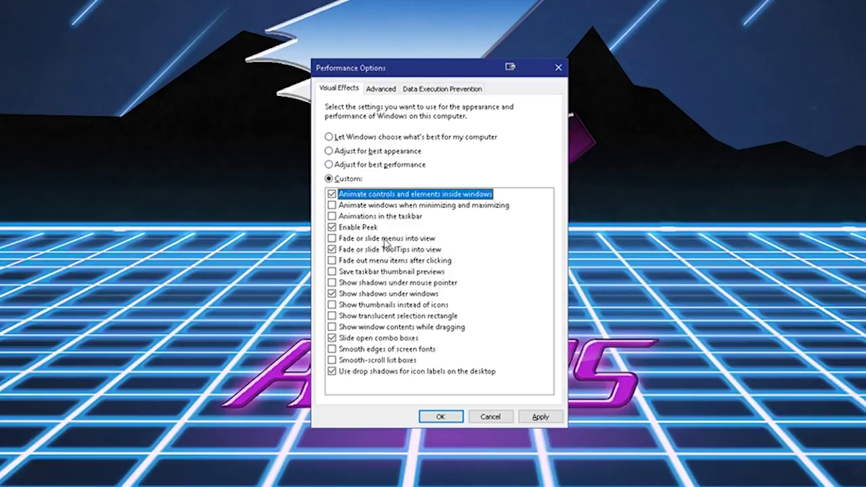
- Apply the Adjust for best performance visual effects preset
{"action": "left_click", "coordinate": [375, 166]}
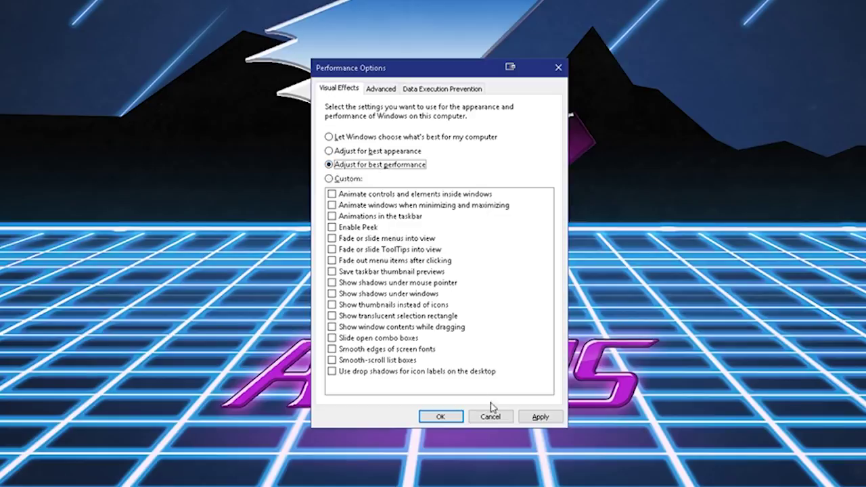
{"action": "left_click", "coordinate": [539, 416]}
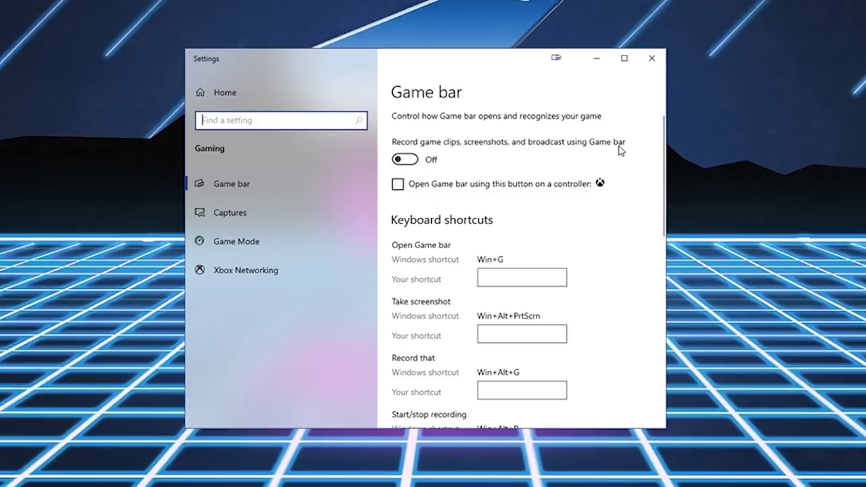
- Scroll through the Game bar options to review them
{"action": "scroll", "coordinate": [504, 166], "scroll_direction": "down", "scroll_amount": 1}
{"action": "scroll", "coordinate": [504, 166], "scroll_direction": "down", "scroll_amount": 5}
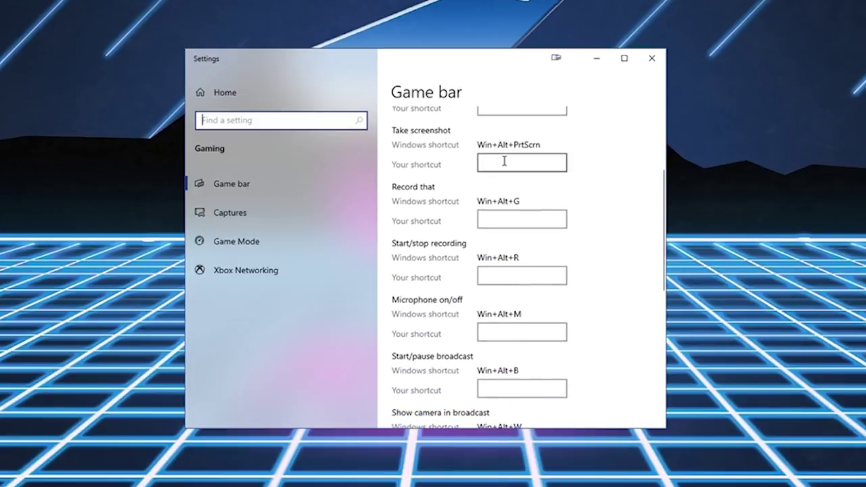
{"action": "scroll", "coordinate": [504, 166], "scroll_direction": "down", "scroll_amount": 2}
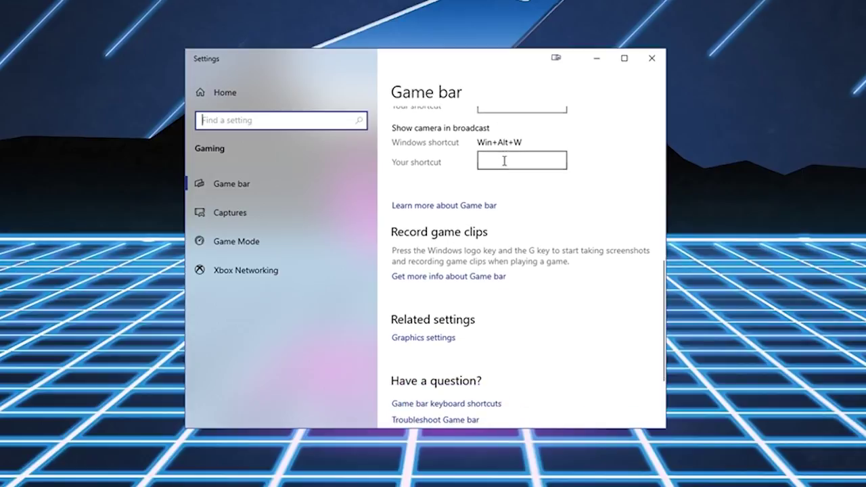
{"action": "scroll", "coordinate": [504, 166], "scroll_direction": "down", "scroll_amount": 1}
{"action": "scroll", "coordinate": [535, 203], "scroll_direction": "up", "scroll_amount": 9}
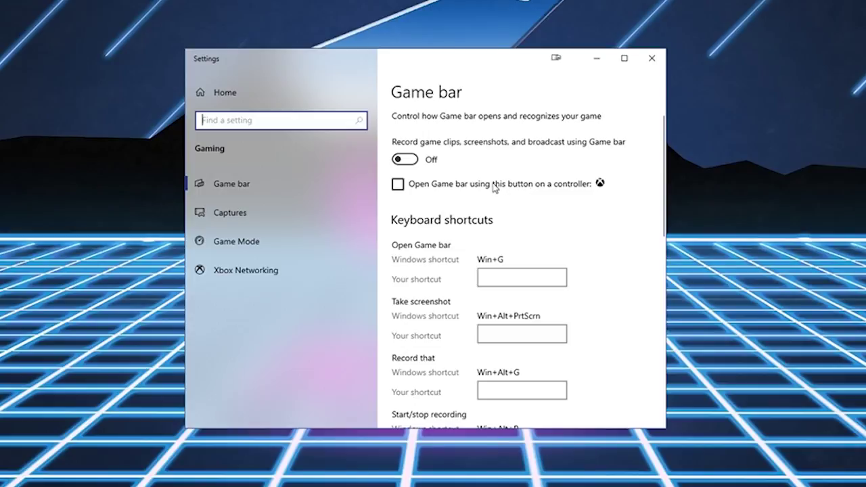
- Review the Captures options, then go to Game Mode, which is Off
{"action": "left_click", "coordinate": [264, 215]}
{"action": "scroll", "coordinate": [485, 201], "scroll_direction": "down", "scroll_amount": 3}
{"action": "left_click", "coordinate": [274, 241]}
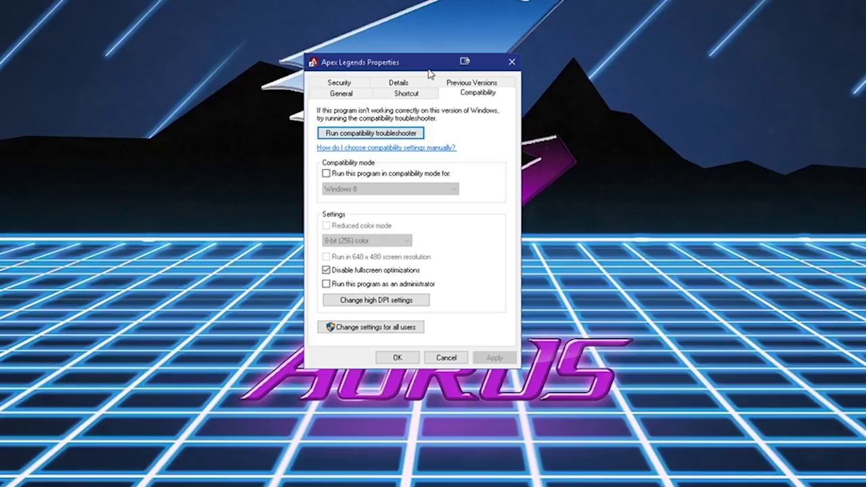
- Check the Apex Legends shortcut's Security permissions, then return to Compatibility
{"action": "left_click", "coordinate": [339, 82]}
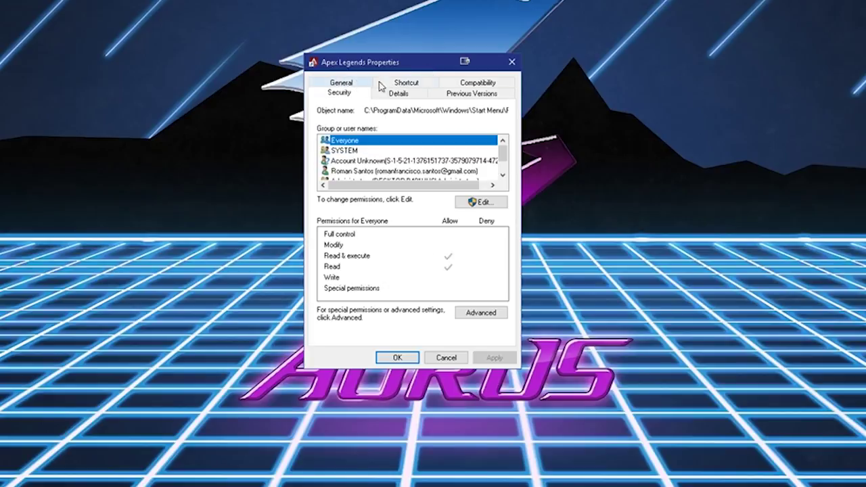
{"action": "left_click", "coordinate": [463, 83]}
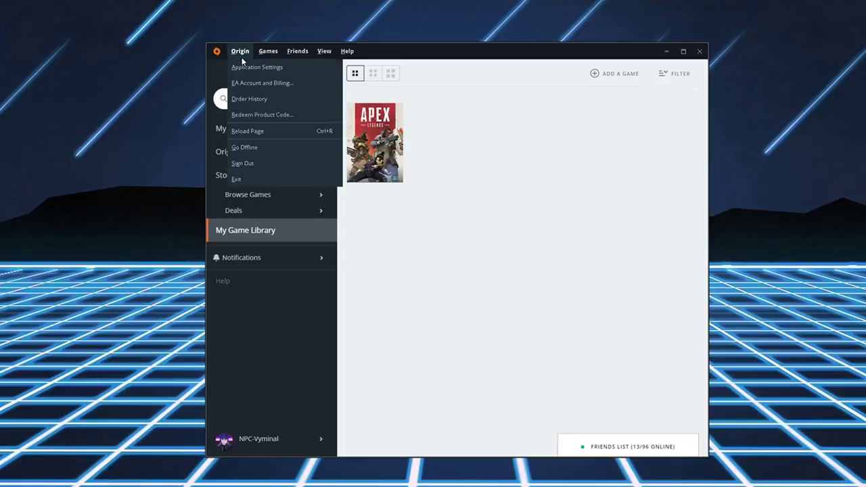
- Go to Origin Application Settings and confirm Enable Origin In-Game is off
{"action": "left_click", "coordinate": [243, 66]}
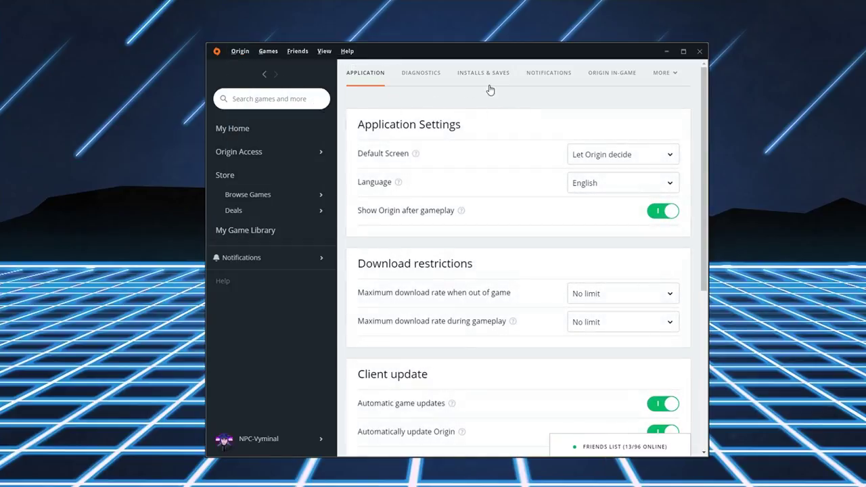
{"action": "left_click", "coordinate": [602, 81]}
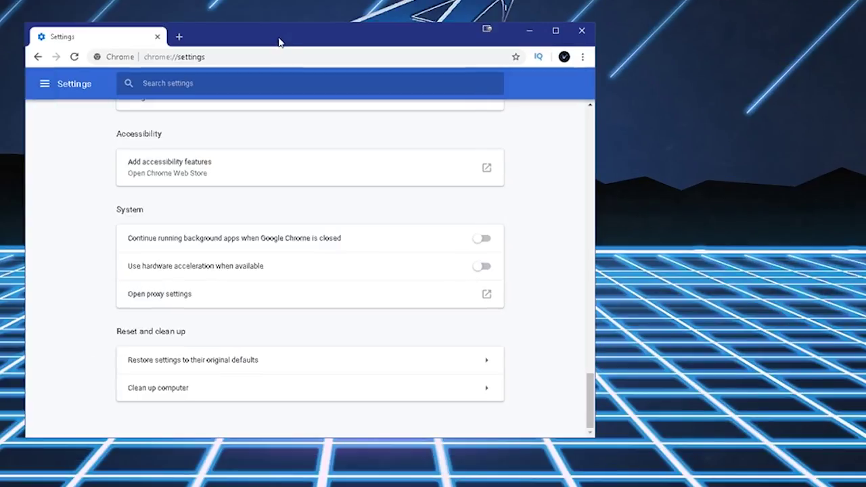
- Bring up Chrome's system proxy settings, then dismiss the Internet Properties dialog
{"action": "left_click_drag", "start_coordinate": [280, 39], "coordinate": [303, 34]}
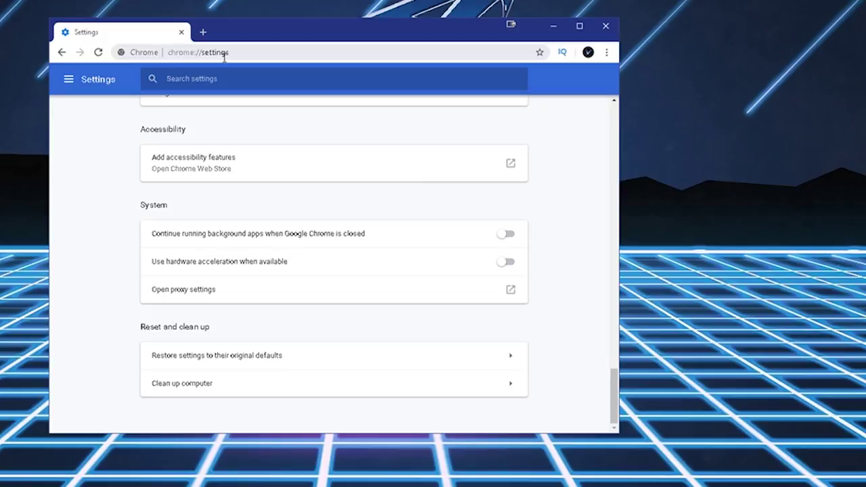
{"action": "left_click", "coordinate": [606, 52]}
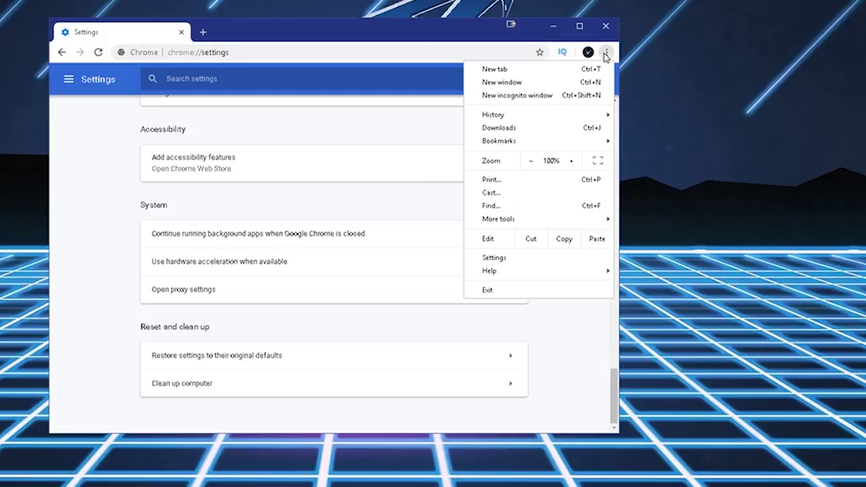
{"action": "left_click", "coordinate": [350, 290]}
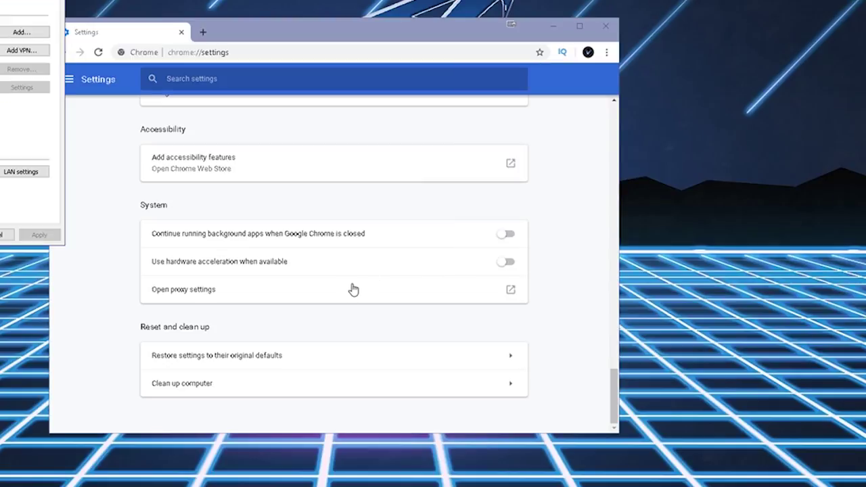
{"action": "key", "text": "Escape"}
- Scroll to System and confirm background apps and hardware acceleration are off
{"action": "scroll", "coordinate": [156, 277], "scroll_direction": "up", "scroll_amount": 20}
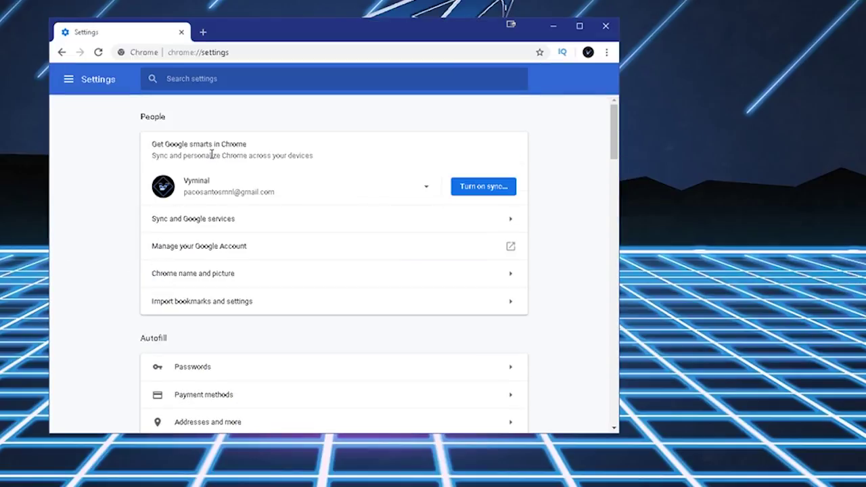
{"action": "scroll", "coordinate": [208, 155], "scroll_direction": "down", "scroll_amount": 5}
{"action": "scroll", "coordinate": [211, 159], "scroll_direction": "down", "scroll_amount": 10}
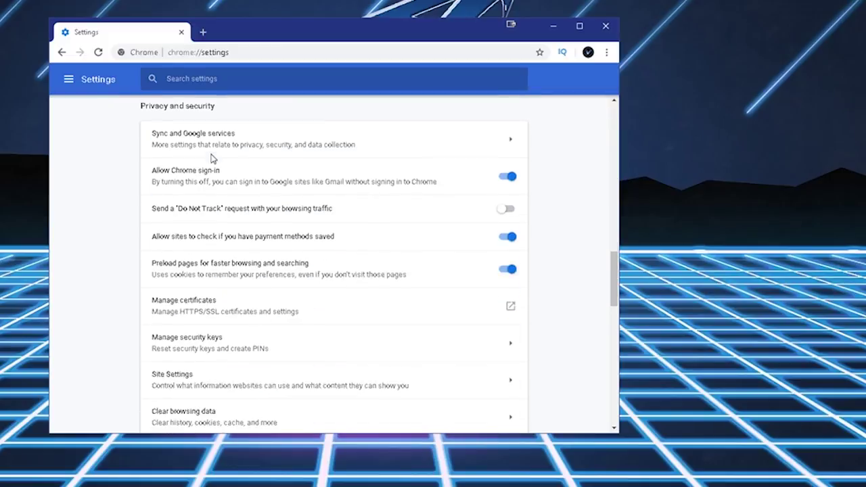
{"action": "scroll", "coordinate": [212, 159], "scroll_direction": "down", "scroll_amount": 10}
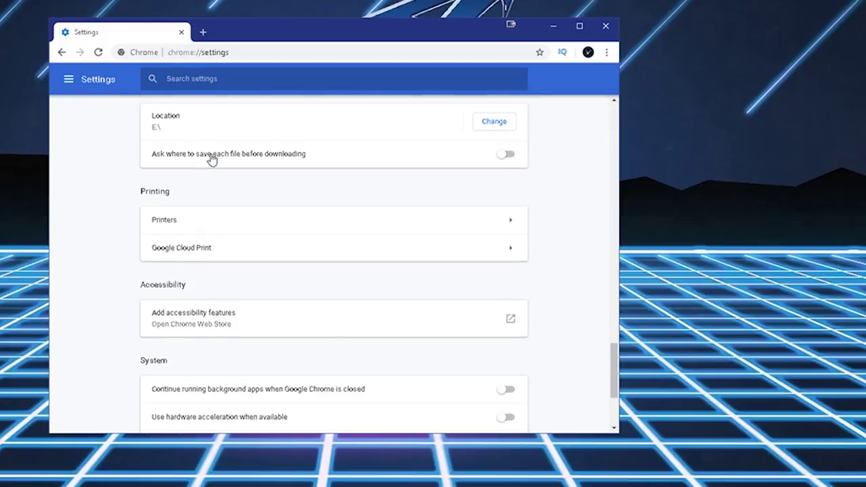
{"action": "scroll", "coordinate": [212, 160], "scroll_direction": "down", "scroll_amount": 1}
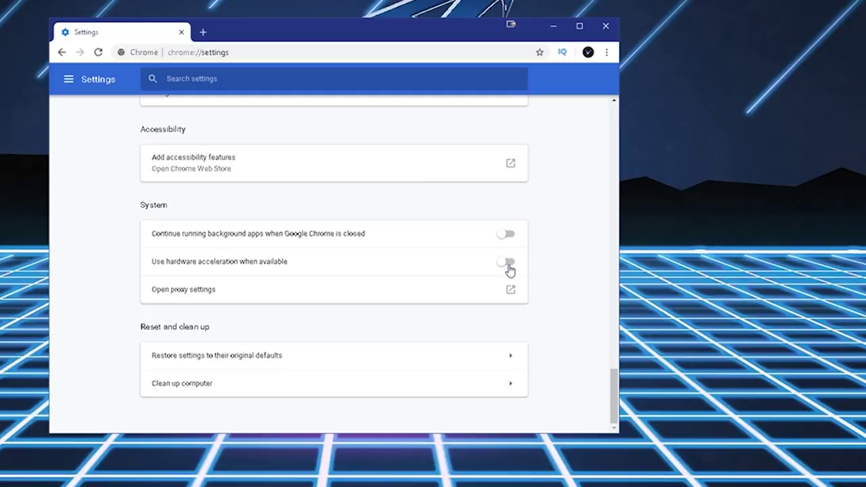
- Load chrome://gpu in a new tab
{"action": "key", "text": "ctrl+t"}
{"action": "type", "text": "chrome:"}
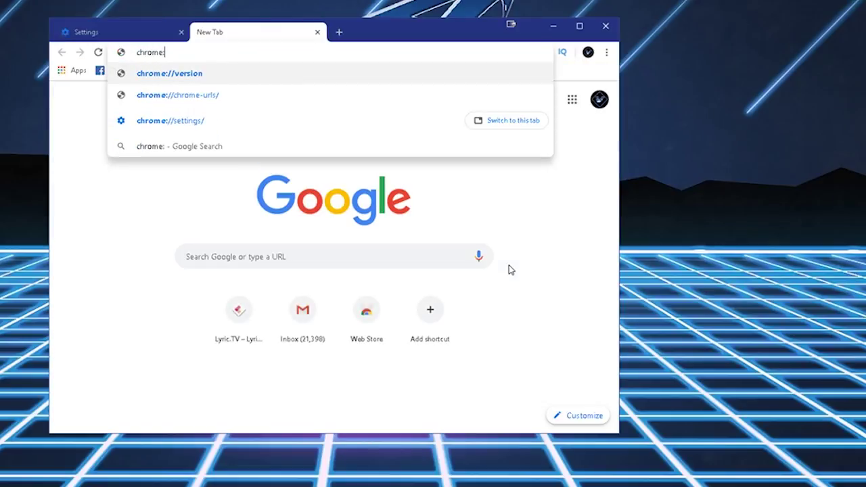
{"action": "type", "text": "//gpu"}
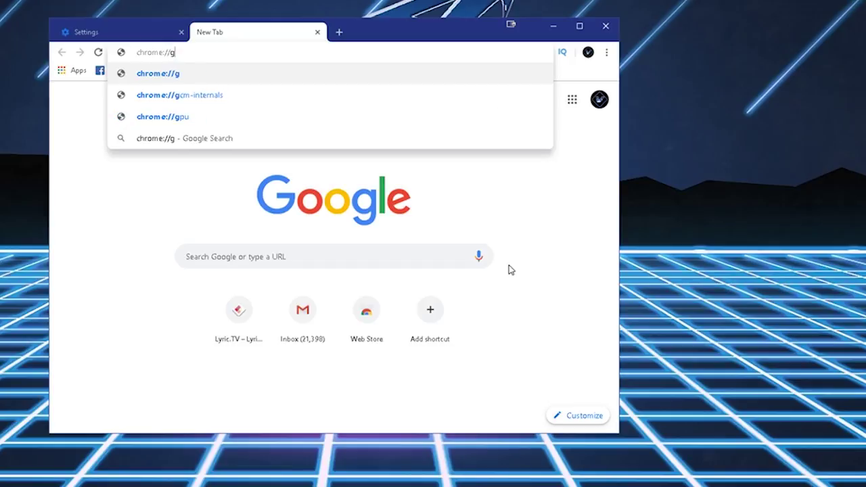
{"action": "key", "text": "Return"}
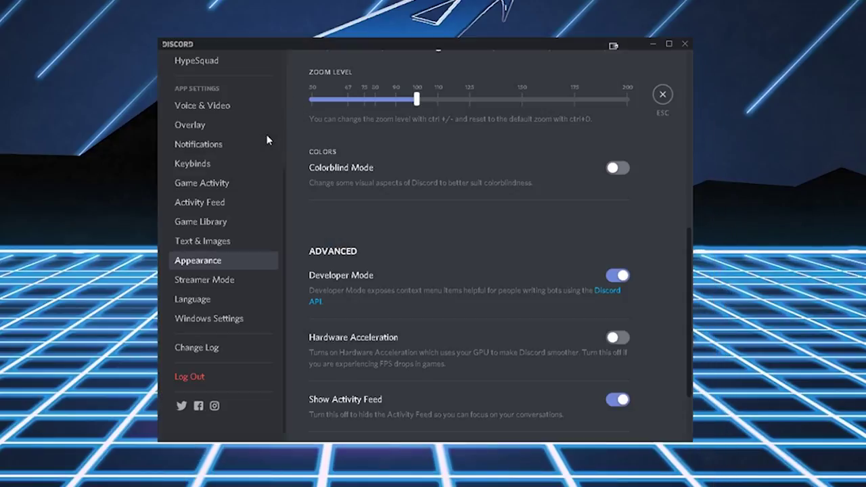
{"action": "scroll", "coordinate": [267, 139], "scroll_direction": "up", "scroll_amount": 5}
{"action": "scroll", "coordinate": [245, 116], "scroll_direction": "down", "scroll_amount": 4}
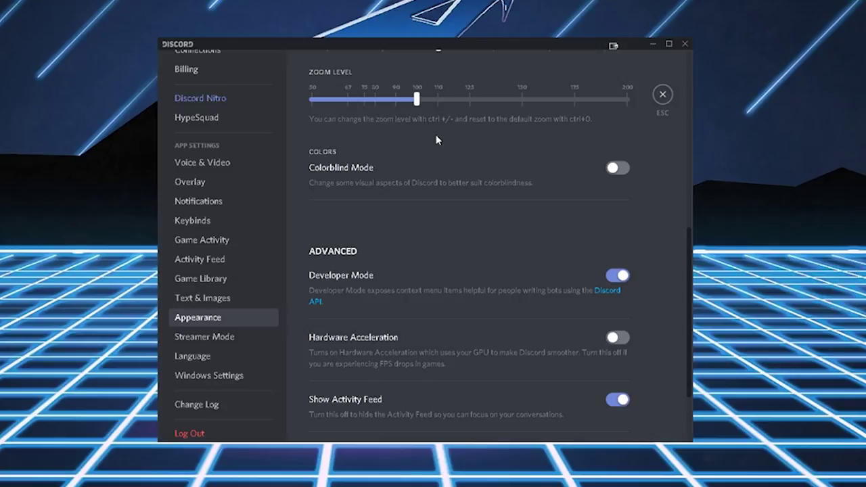
{"action": "scroll", "coordinate": [437, 140], "scroll_direction": "down", "scroll_amount": 2}
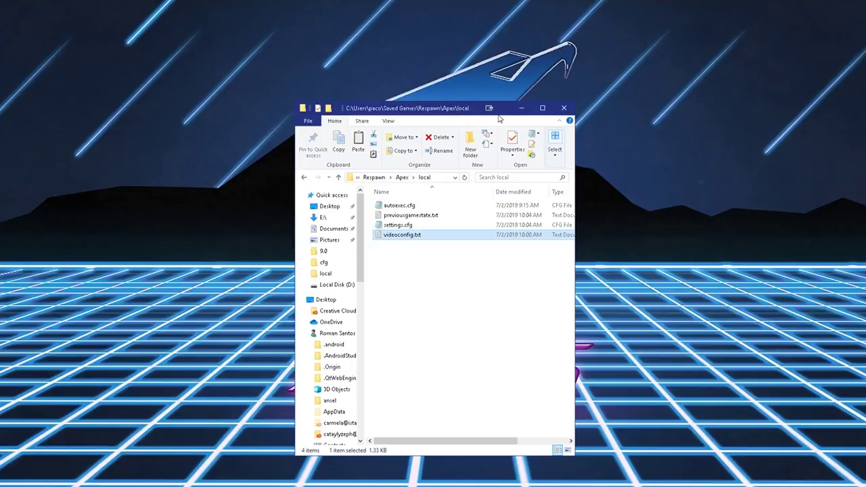
- Widen and reposition the Explorer window so all four Apex config files' details show
{"action": "left_click_drag", "start_coordinate": [577, 139], "coordinate": [728, 138]}
{"action": "left_click_drag", "start_coordinate": [492, 115], "coordinate": [430, 103]}
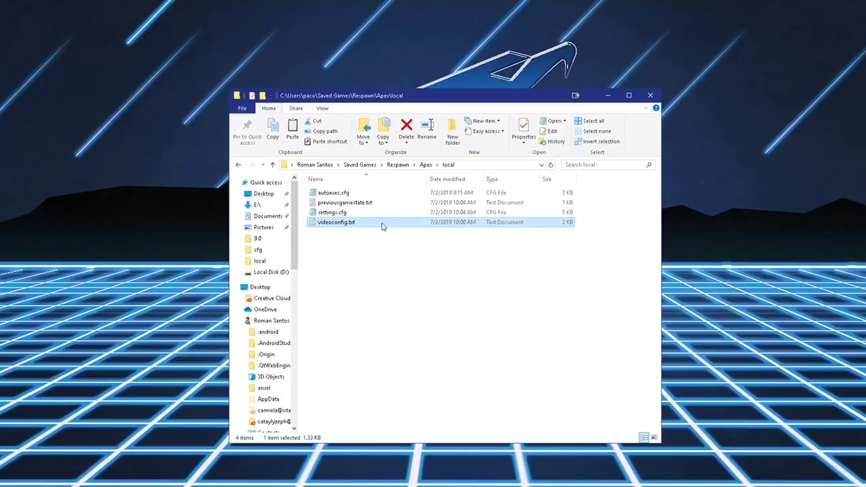
- Read through autoexec.cfg's fps_max, mouse and rendering commands in Notepad, then close it
{"action": "double_click", "coordinate": [348, 195]}
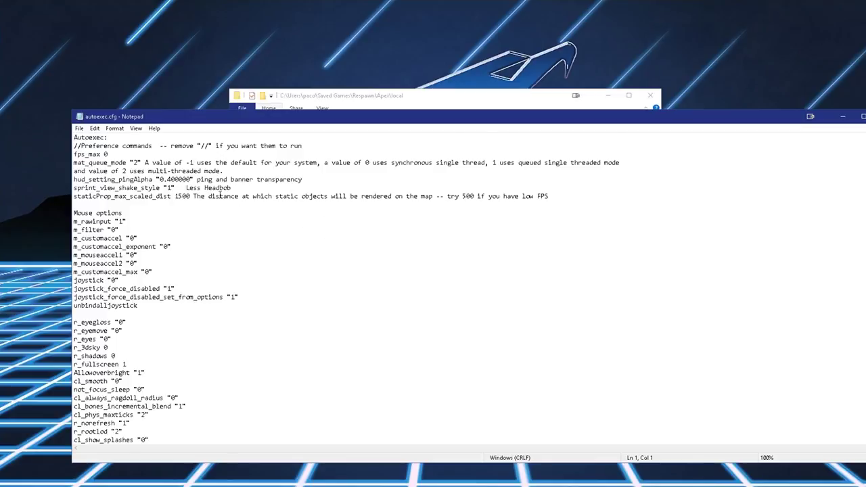
{"action": "scroll", "coordinate": [220, 196], "scroll_direction": "down", "scroll_amount": 15}
{"action": "scroll", "coordinate": [220, 196], "scroll_direction": "down", "scroll_amount": 10}
{"action": "scroll", "coordinate": [220, 195], "scroll_direction": "up", "scroll_amount": 20}
{"action": "scroll", "coordinate": [288, 199], "scroll_direction": "down", "scroll_amount": 20}
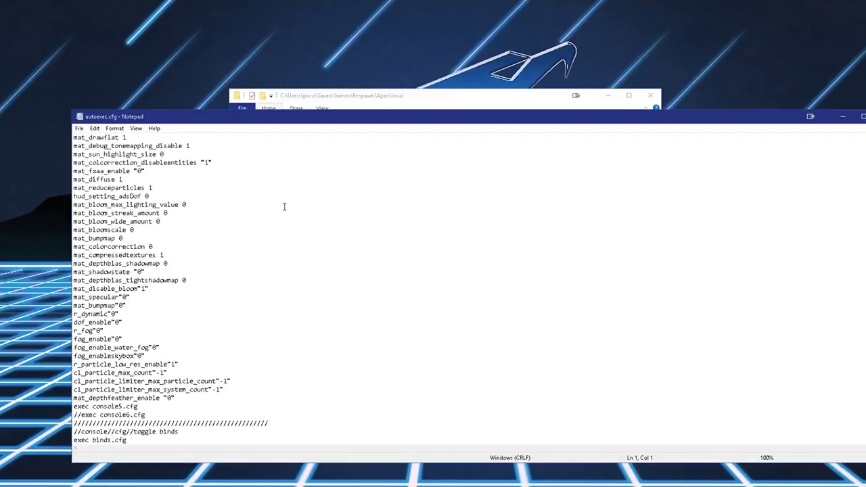
{"action": "scroll", "coordinate": [285, 207], "scroll_direction": "up", "scroll_amount": 20}
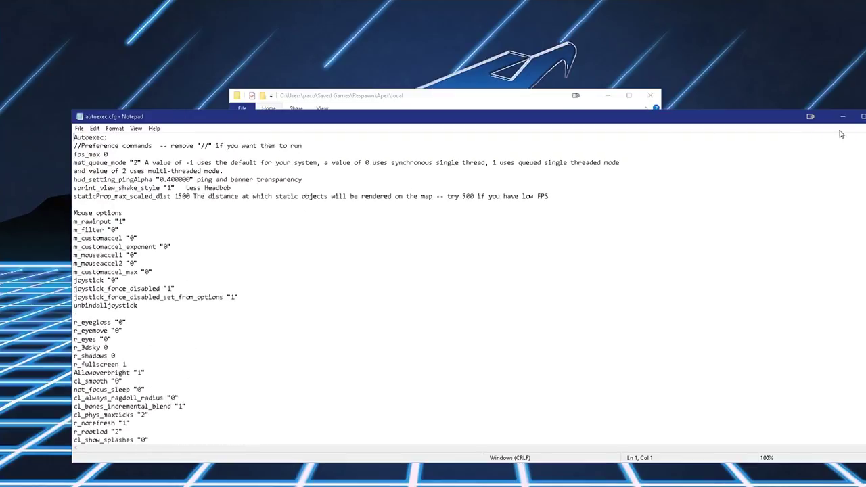
{"action": "left_click", "coordinate": [860, 116]}
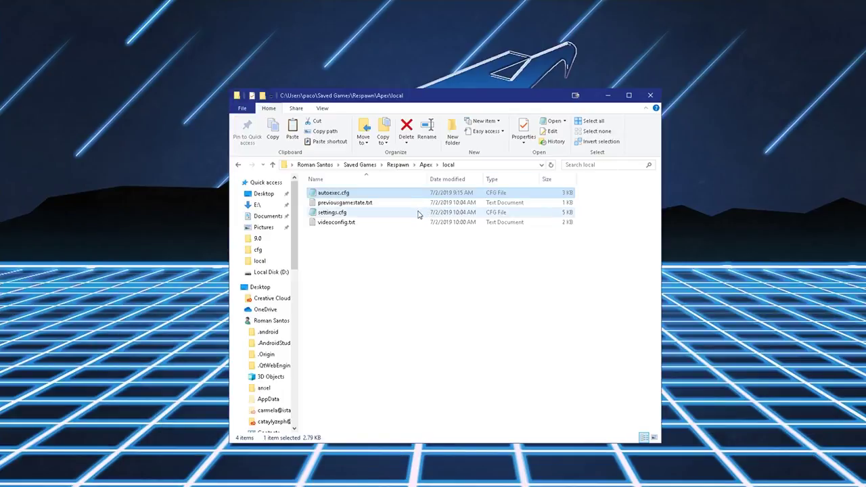
- Open videoconfig.txt in Notepad and scroll through its video settings
{"action": "double_click", "coordinate": [374, 223]}
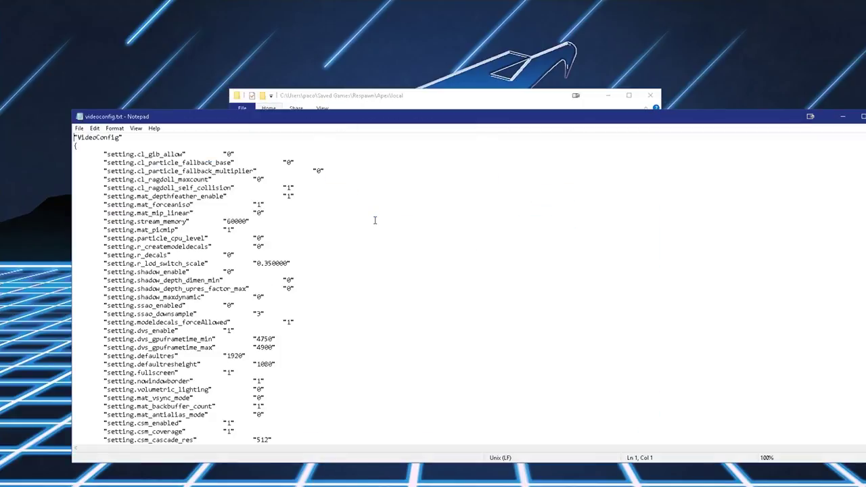
{"action": "scroll", "coordinate": [379, 230], "scroll_direction": "down", "scroll_amount": 3}
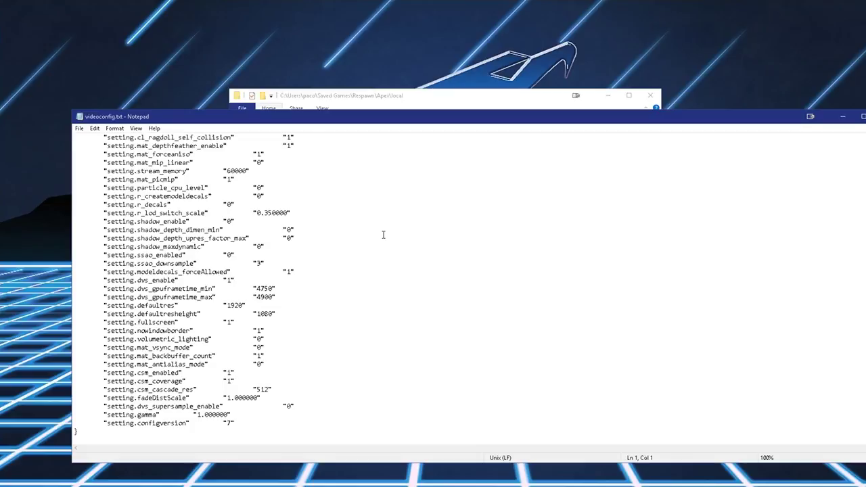
{"action": "scroll", "coordinate": [381, 238], "scroll_direction": "up", "scroll_amount": 2}
{"action": "scroll", "coordinate": [176, 199], "scroll_direction": "down", "scroll_amount": 2}
{"action": "scroll", "coordinate": [198, 330], "scroll_direction": "up", "scroll_amount": 2}
{"action": "scroll", "coordinate": [161, 206], "scroll_direction": "down", "scroll_amount": 2}
{"action": "scroll", "coordinate": [203, 306], "scroll_direction": "up", "scroll_amount": 2}
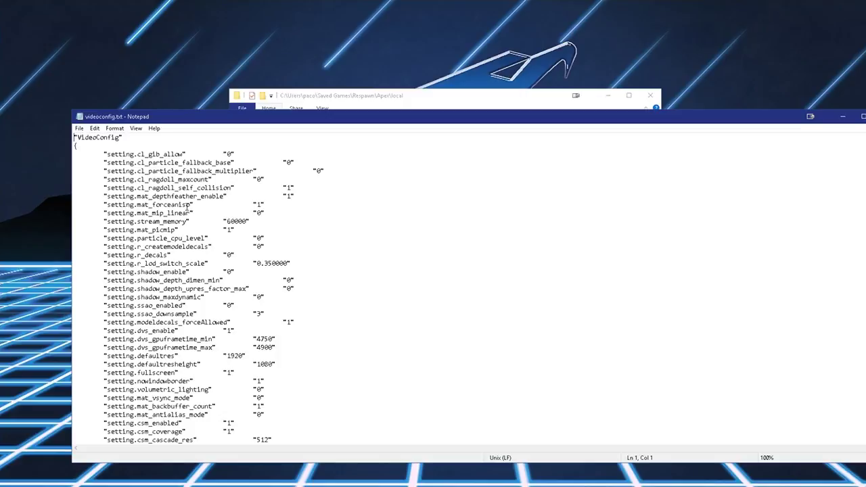
- Highlight setting.r_lod_switch_scale and its 0.350000 value, cancel Save As, and close unchanged
{"action": "left_click", "coordinate": [107, 264]}
{"action": "left_click_drag", "start_coordinate": [107, 263], "coordinate": [209, 266]}
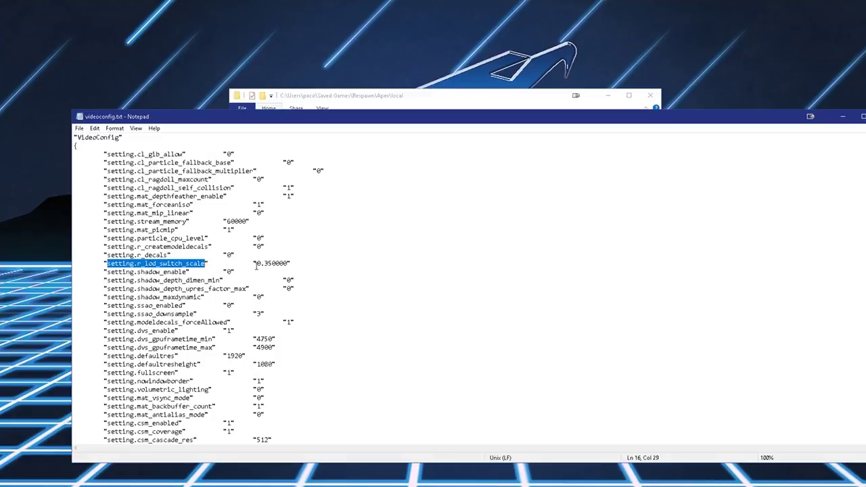
{"action": "left_click_drag", "start_coordinate": [257, 265], "coordinate": [289, 264]}
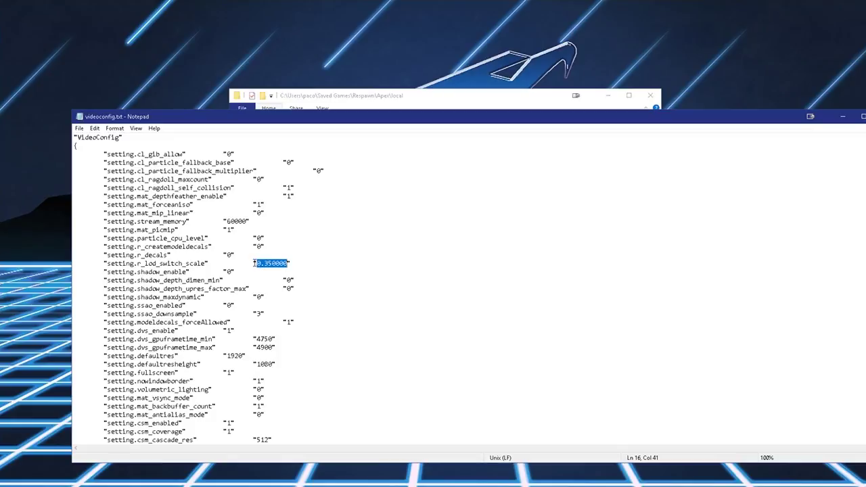
{"action": "left_click", "coordinate": [79, 128]}
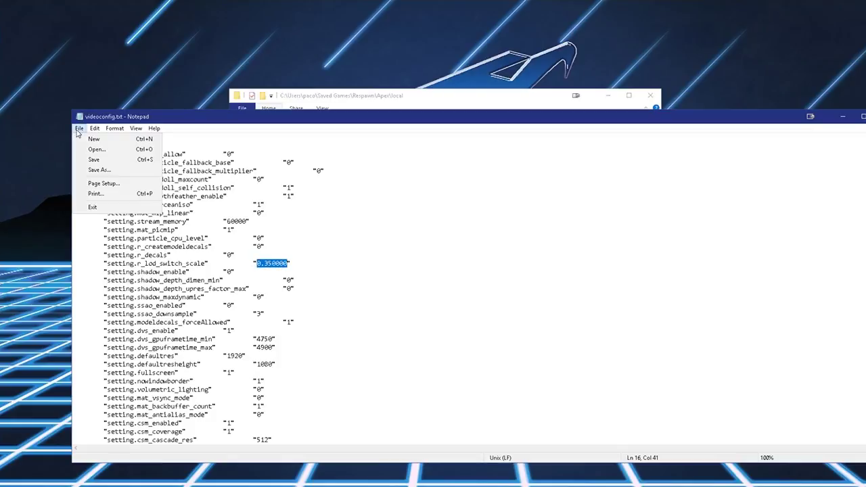
{"action": "left_click", "coordinate": [102, 161]}
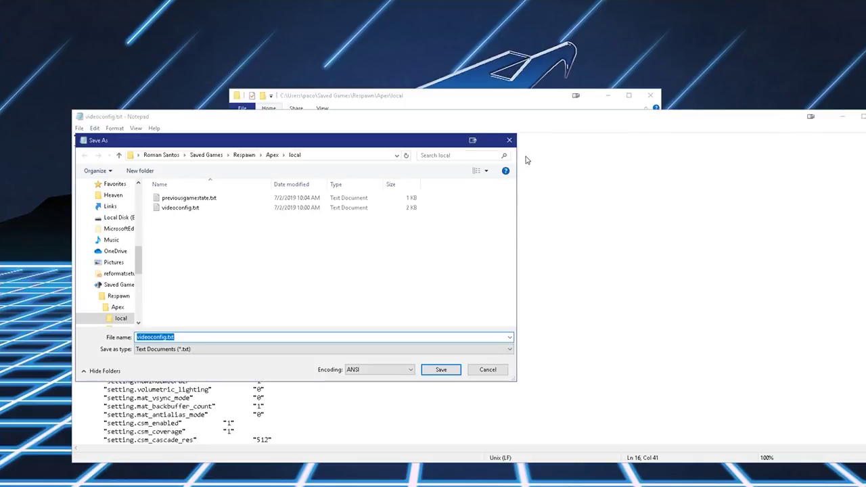
{"action": "left_click", "coordinate": [508, 140]}
{"action": "left_click", "coordinate": [861, 119]}
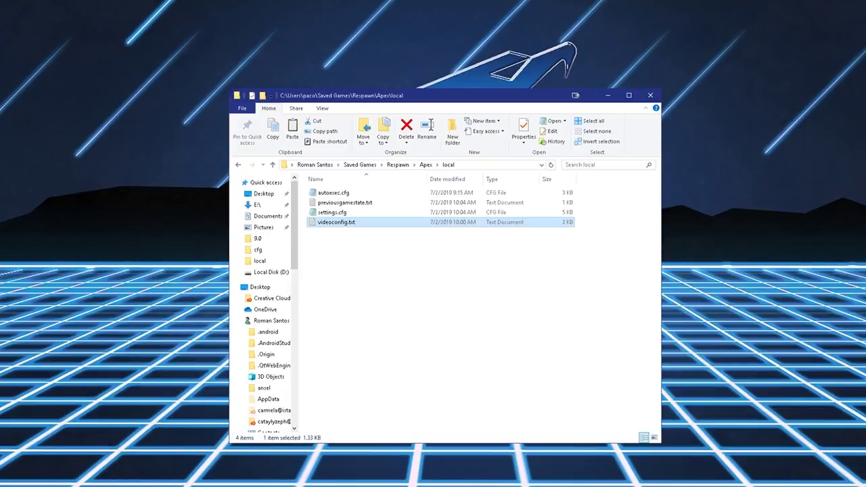
- Clear the Explorer file selection and bring Origin forward to My Game Library
{"action": "left_click", "coordinate": [480, 319]}
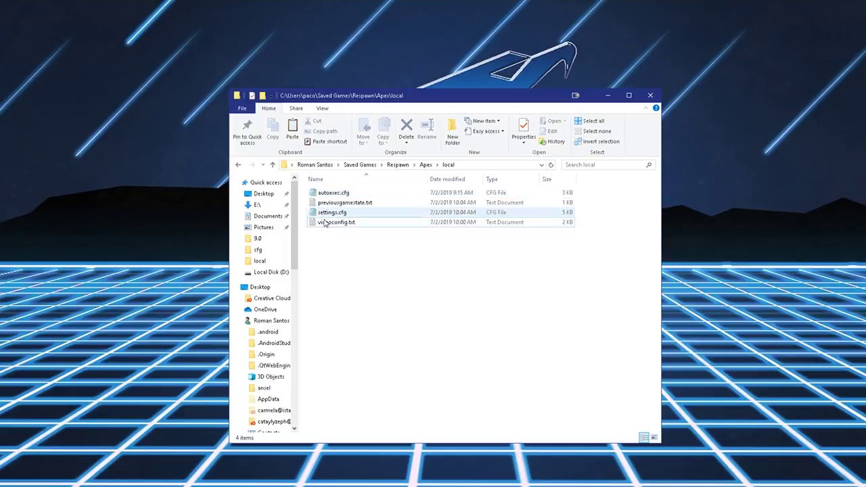
{"action": "mouse_move", "coordinate": [146, 486]}
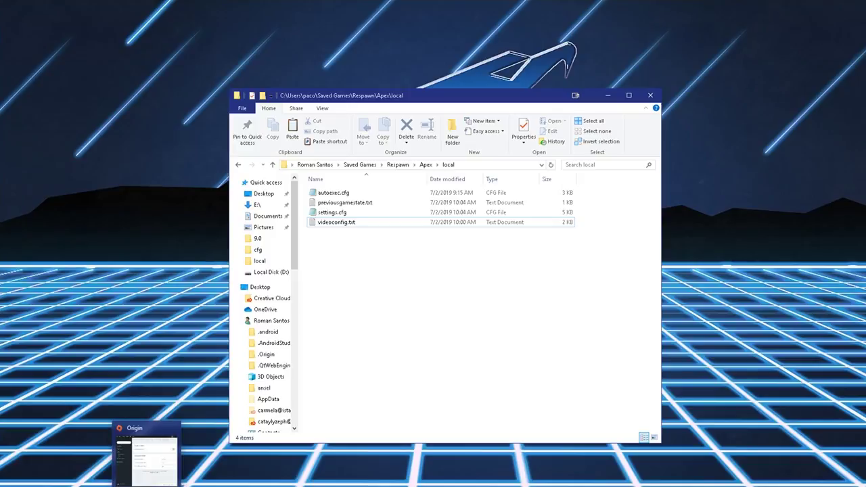
{"action": "left_click", "coordinate": [171, 455]}
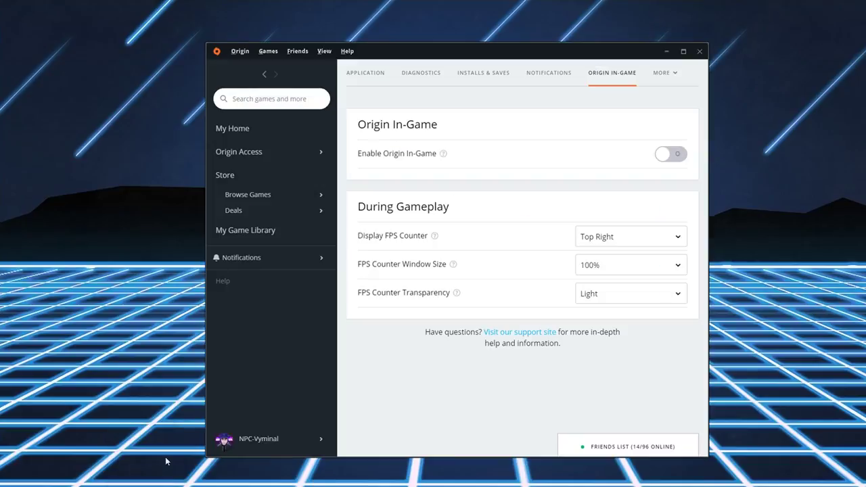
{"action": "left_click", "coordinate": [372, 81]}
{"action": "left_click", "coordinate": [258, 228]}
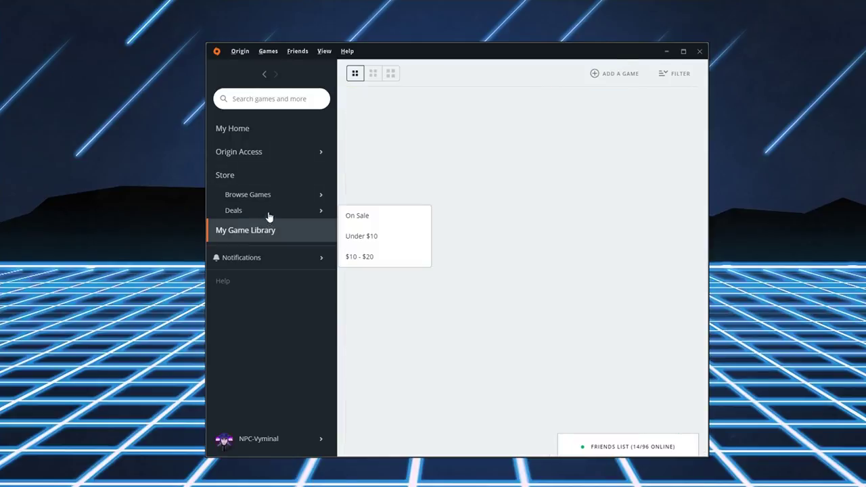
- Open Apex Legends' Advanced Launch Options and review the arguments, highlighting -forcenovsync
{"action": "right_click", "coordinate": [374, 165]}
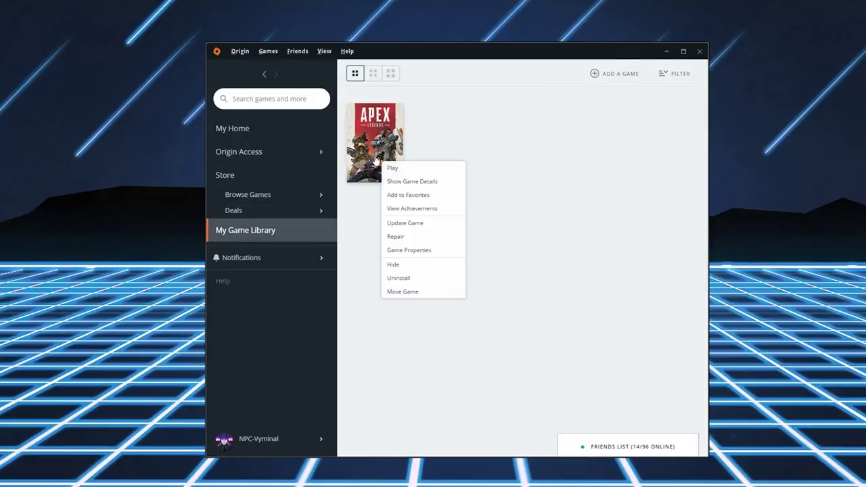
{"action": "left_click", "coordinate": [416, 252]}
{"action": "left_click", "coordinate": [341, 175]}
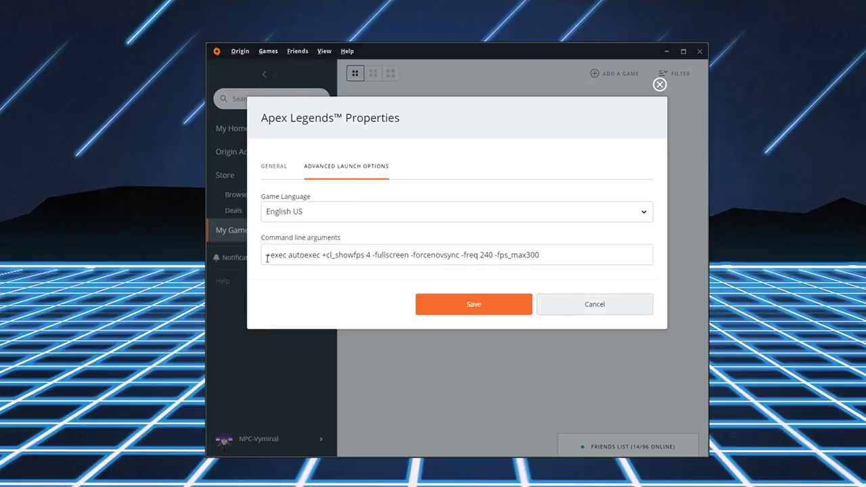
{"action": "left_click_drag", "start_coordinate": [266, 255], "coordinate": [584, 251]}
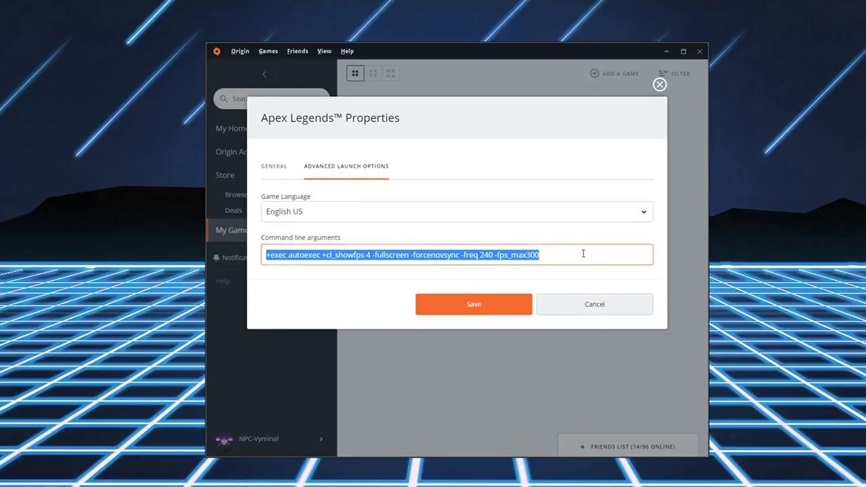
{"action": "left_click", "coordinate": [367, 256]}
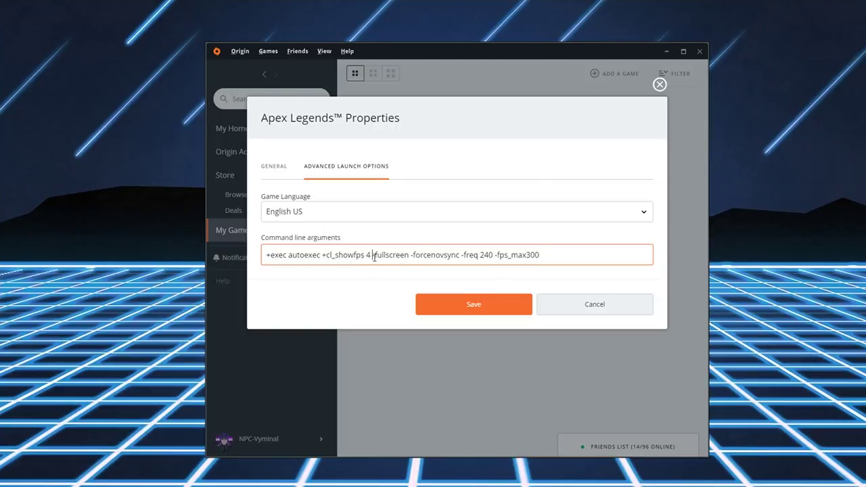
{"action": "left_click", "coordinate": [409, 256]}
{"action": "left_click_drag", "start_coordinate": [409, 256], "coordinate": [460, 256]}
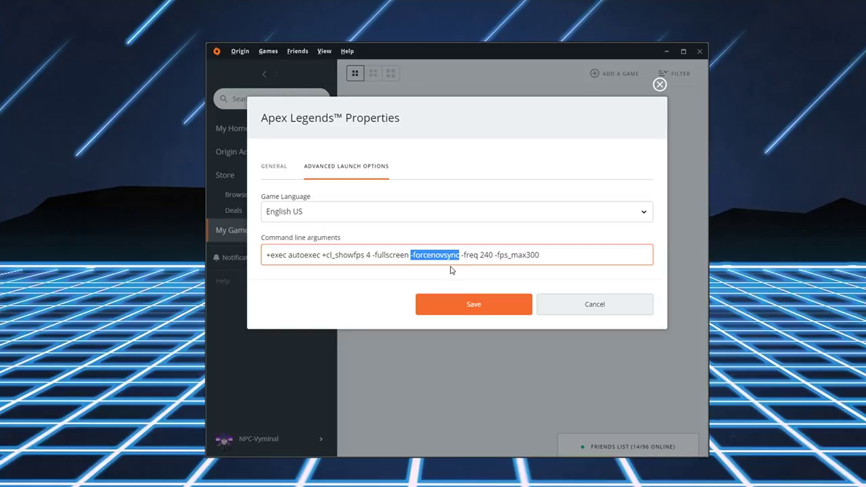
- Review the -freq 240 and -fps_max300 arguments, then save the launch options
{"action": "left_click_drag", "start_coordinate": [463, 255], "coordinate": [495, 255]}
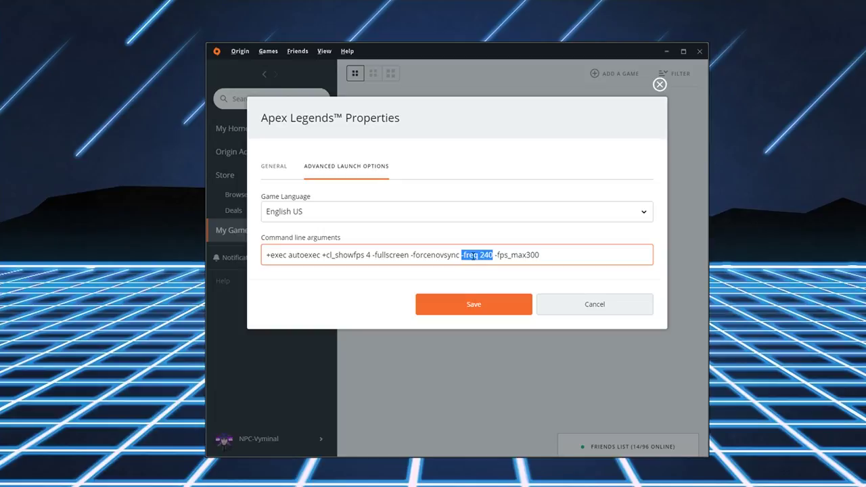
{"action": "left_click", "coordinate": [466, 256]}
{"action": "left_click_drag", "start_coordinate": [496, 255], "coordinate": [546, 257]}
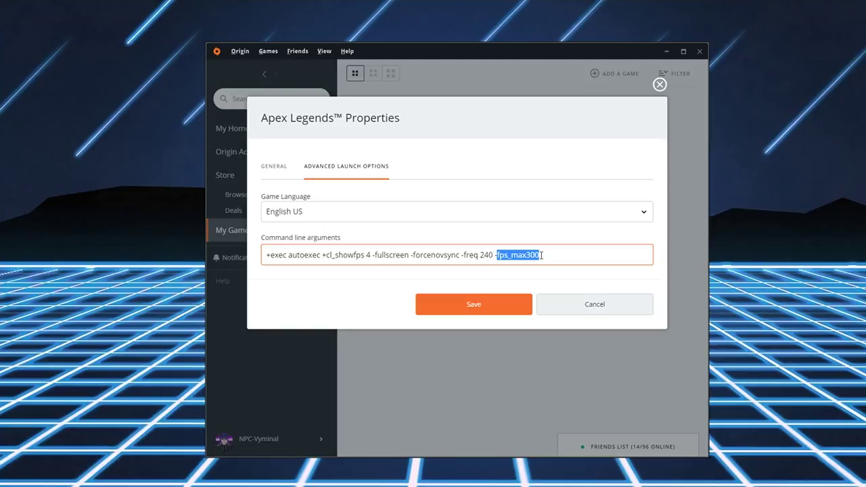
{"action": "left_click", "coordinate": [498, 255]}
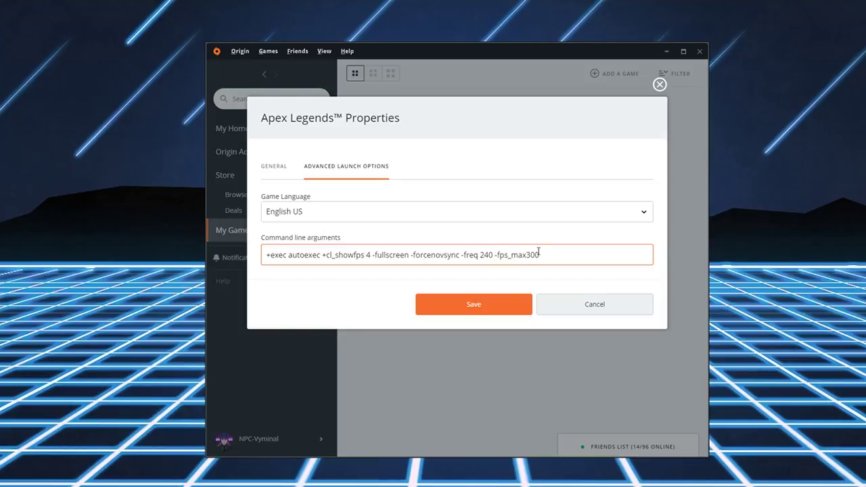
{"action": "left_click", "coordinate": [492, 306]}
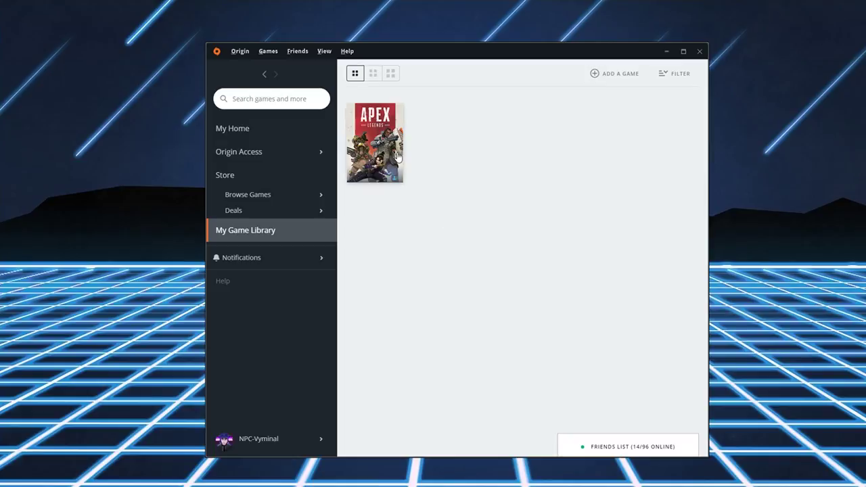
- Launch Apex Legends from its game page and open the in-game Settings
{"action": "left_click", "coordinate": [397, 157]}
{"action": "left_click", "coordinate": [518, 276]}
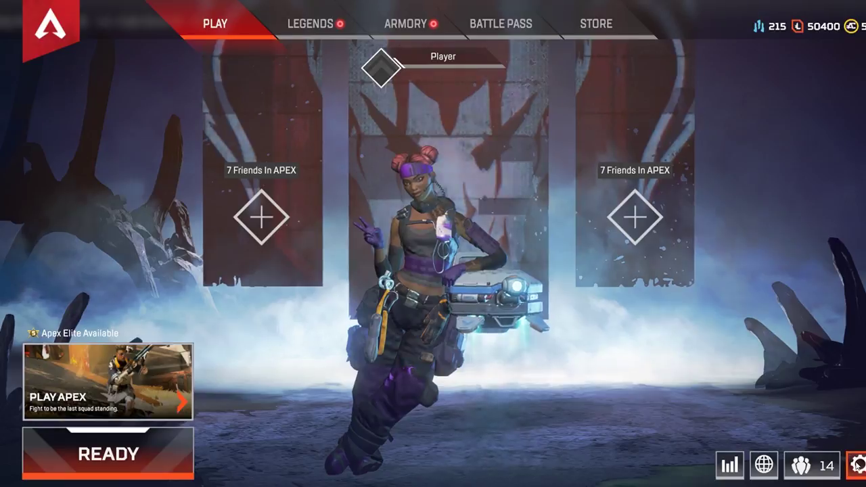
{"action": "left_click", "coordinate": [856, 465]}
{"action": "left_click", "coordinate": [500, 256]}
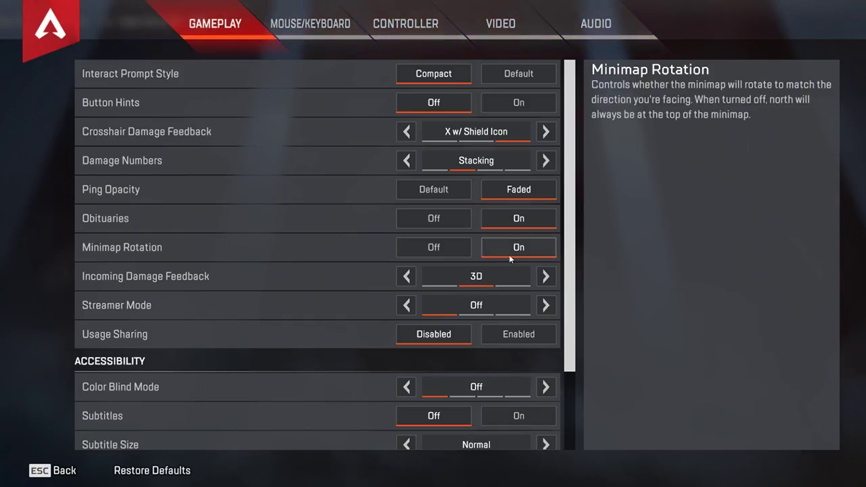
- In Video settings, set Adaptive Resolution FPS Target to 0 and Anti-aliasing from TSAA to None
{"action": "left_click", "coordinate": [486, 25]}
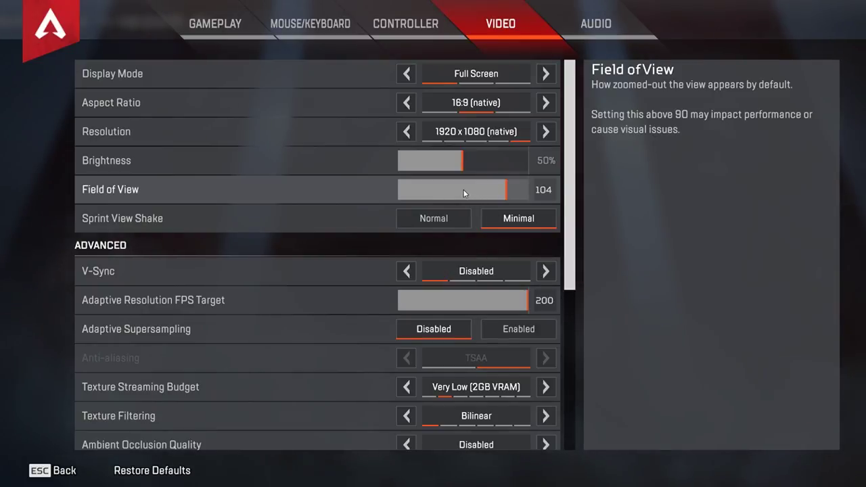
{"action": "scroll", "coordinate": [464, 192], "scroll_direction": "down", "scroll_amount": 1}
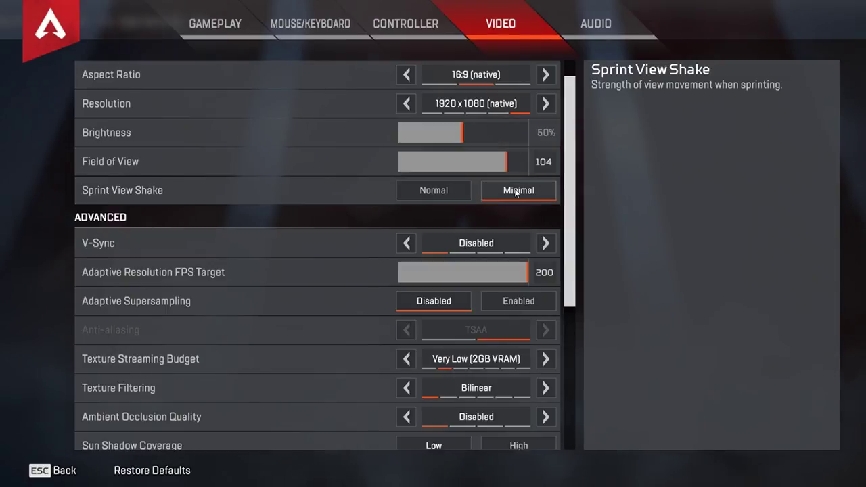
{"action": "scroll", "coordinate": [517, 193], "scroll_direction": "down", "scroll_amount": 1}
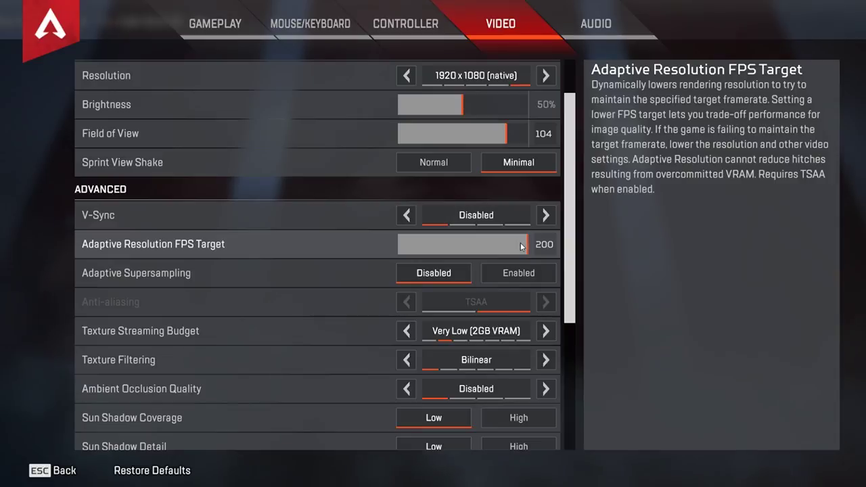
{"action": "left_click_drag", "start_coordinate": [522, 247], "coordinate": [362, 246]}
{"action": "left_click", "coordinate": [405, 302]}
{"action": "scroll", "coordinate": [316, 286], "scroll_direction": "down", "scroll_amount": 1}
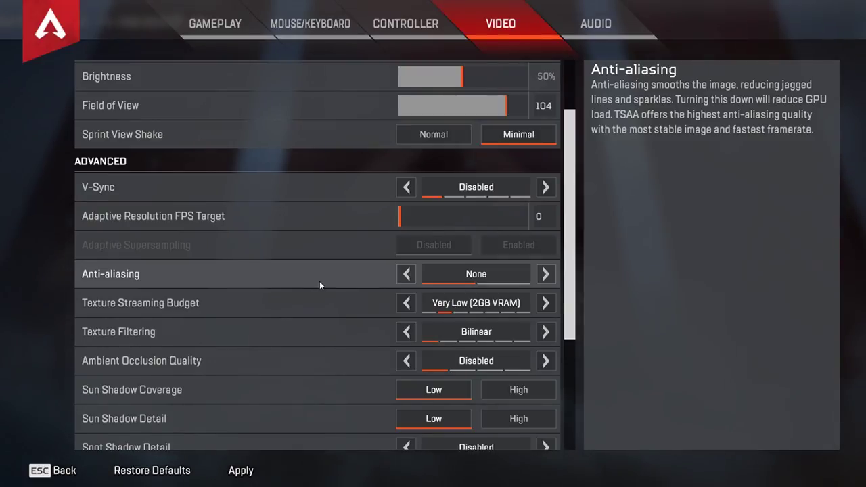
{"action": "scroll", "coordinate": [325, 281], "scroll_direction": "down", "scroll_amount": 1}
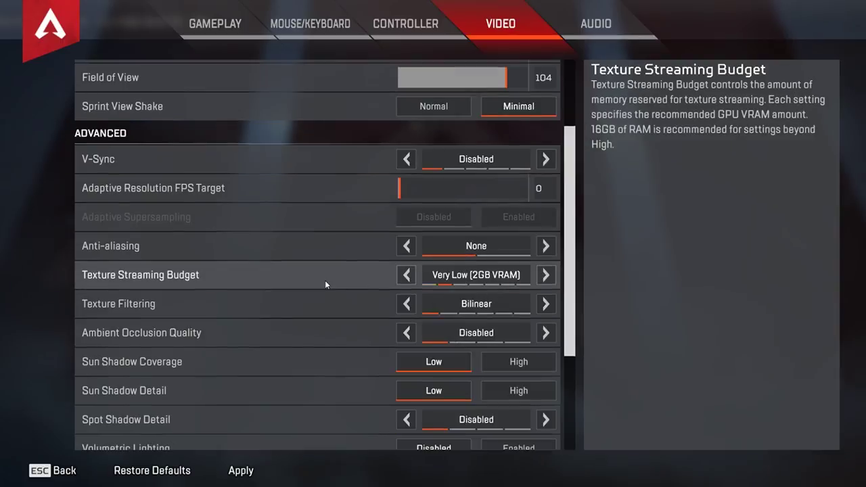
{"action": "left_click", "coordinate": [400, 276]}
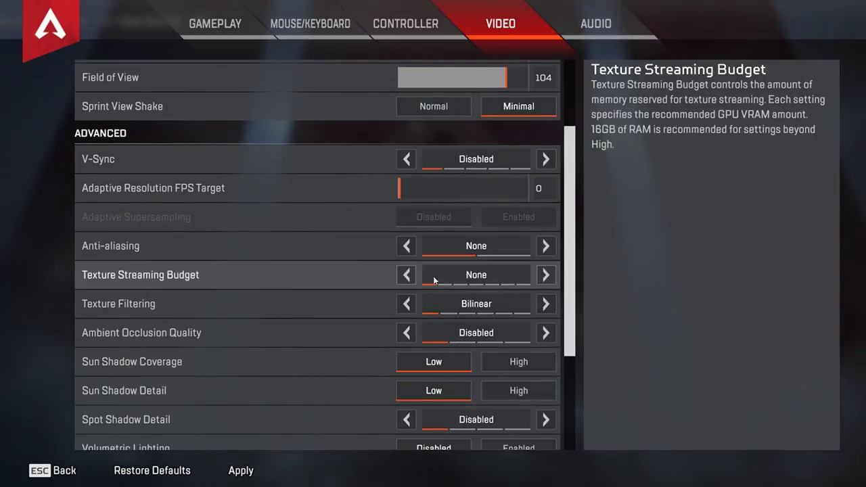
{"action": "left_click", "coordinate": [545, 276]}
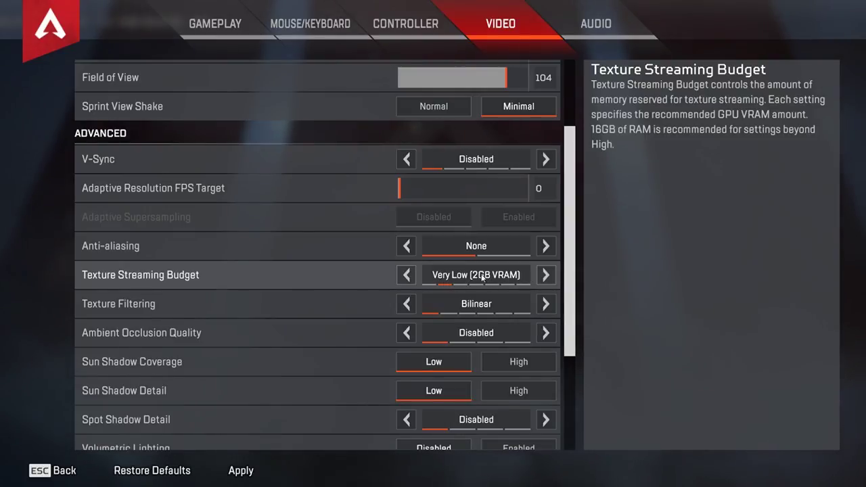
{"action": "left_click", "coordinate": [545, 277]}
{"action": "left_click", "coordinate": [545, 276]}
{"action": "left_click", "coordinate": [546, 276]}
{"action": "left_click", "coordinate": [545, 276]}
{"action": "left_click", "coordinate": [546, 276]}
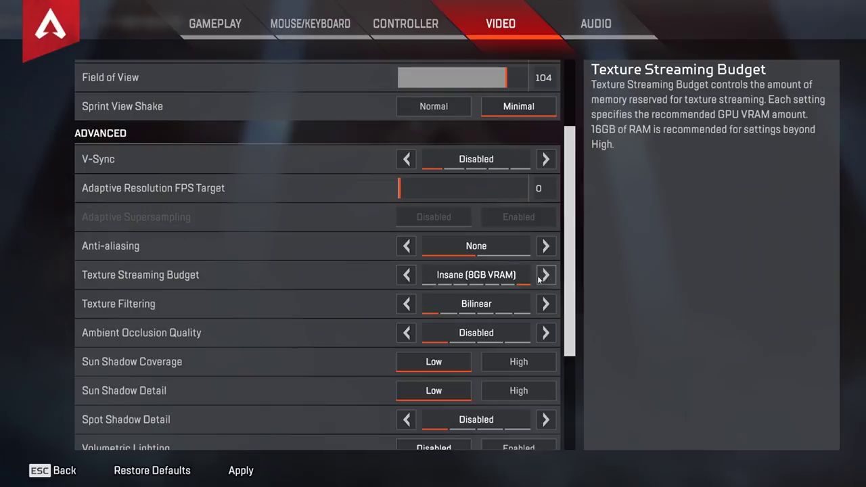
{"action": "left_click", "coordinate": [406, 278]}
{"action": "left_click", "coordinate": [406, 277]}
{"action": "left_click", "coordinate": [407, 278]}
{"action": "left_click", "coordinate": [407, 277]}
{"action": "left_click", "coordinate": [407, 278]}
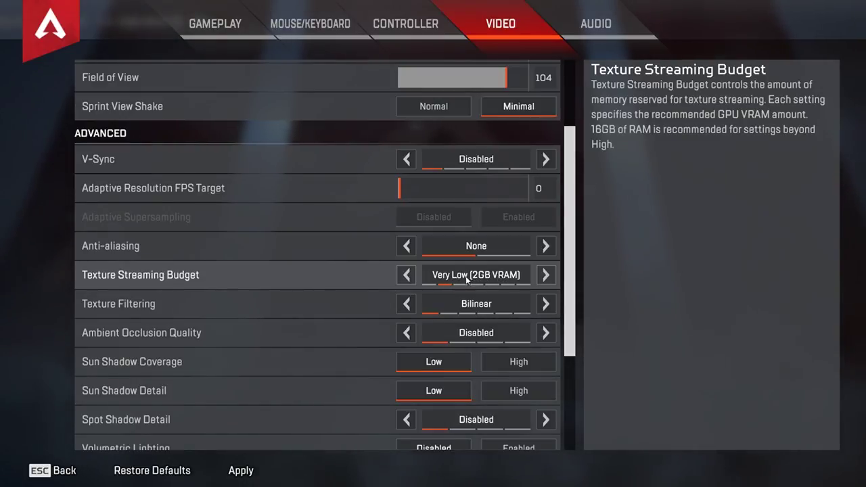
{"action": "scroll", "coordinate": [474, 278], "scroll_direction": "down", "scroll_amount": 1}
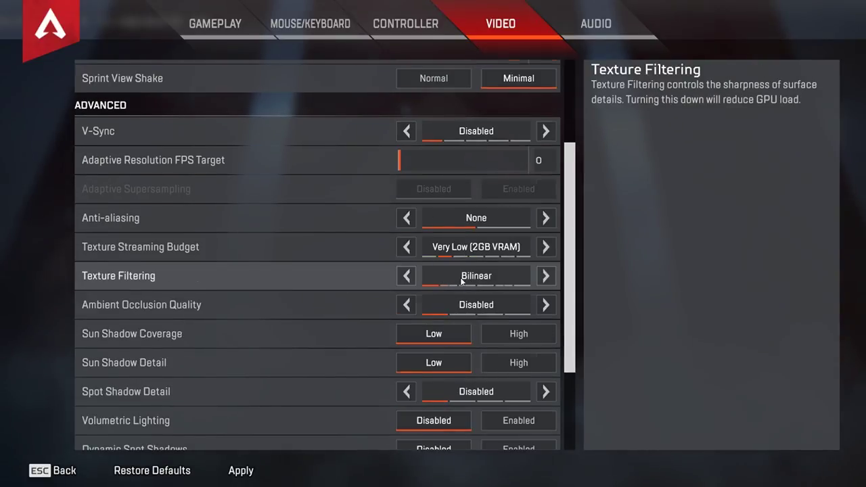
{"action": "scroll", "coordinate": [463, 279], "scroll_direction": "down", "scroll_amount": 1}
{"action": "scroll", "coordinate": [456, 261], "scroll_direction": "down", "scroll_amount": 1}
{"action": "scroll", "coordinate": [456, 261], "scroll_direction": "down", "scroll_amount": 3}
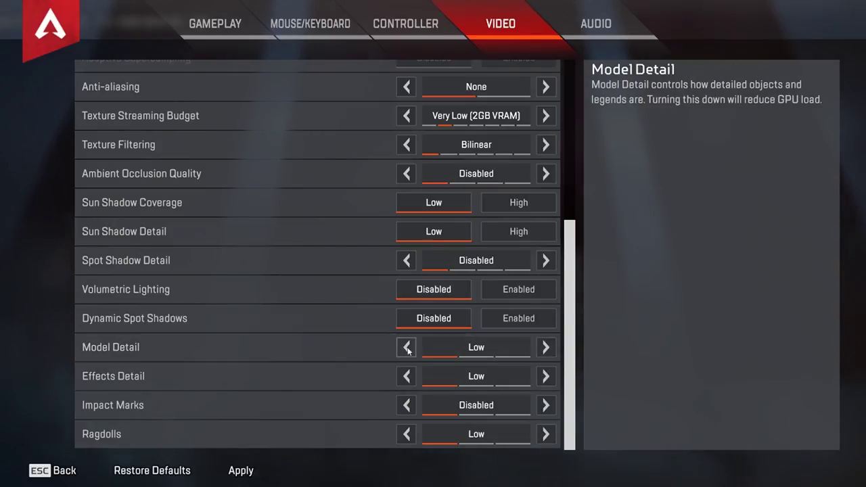
{"action": "scroll", "coordinate": [321, 366], "scroll_direction": "up", "scroll_amount": 7}
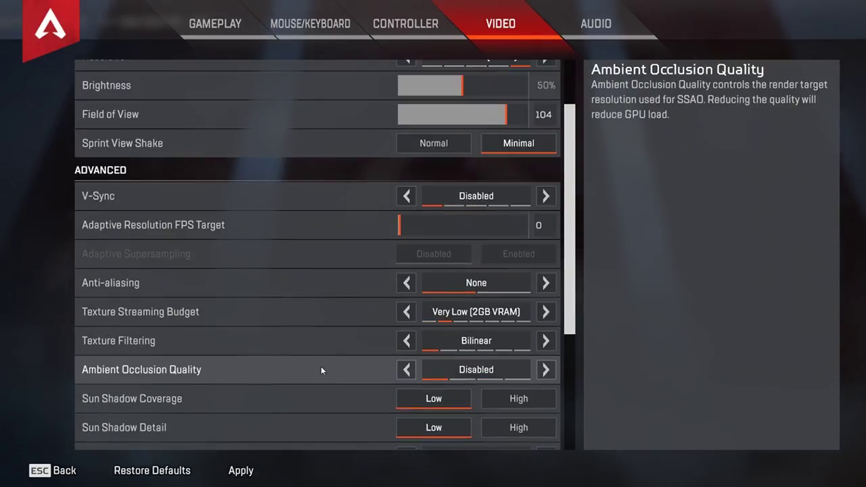
{"action": "scroll", "coordinate": [320, 366], "scroll_direction": "down", "scroll_amount": 5}
{"action": "scroll", "coordinate": [308, 345], "scroll_direction": "up", "scroll_amount": 6}
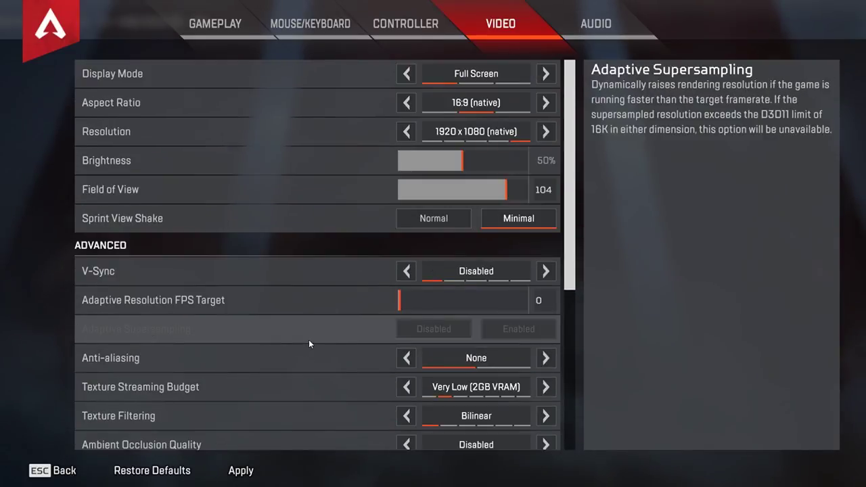
{"action": "scroll", "coordinate": [309, 339], "scroll_direction": "down", "scroll_amount": 7}
{"action": "scroll", "coordinate": [309, 344], "scroll_direction": "down", "scroll_amount": 1}
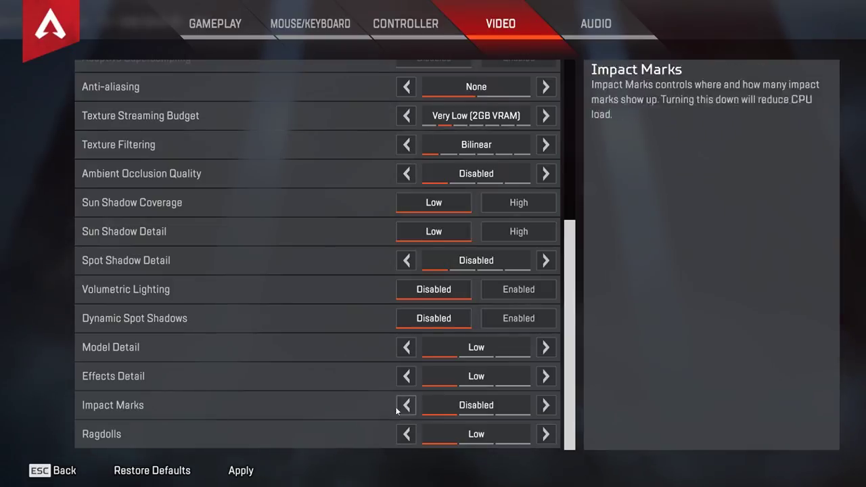
{"action": "scroll", "coordinate": [379, 311], "scroll_direction": "up", "scroll_amount": 1}
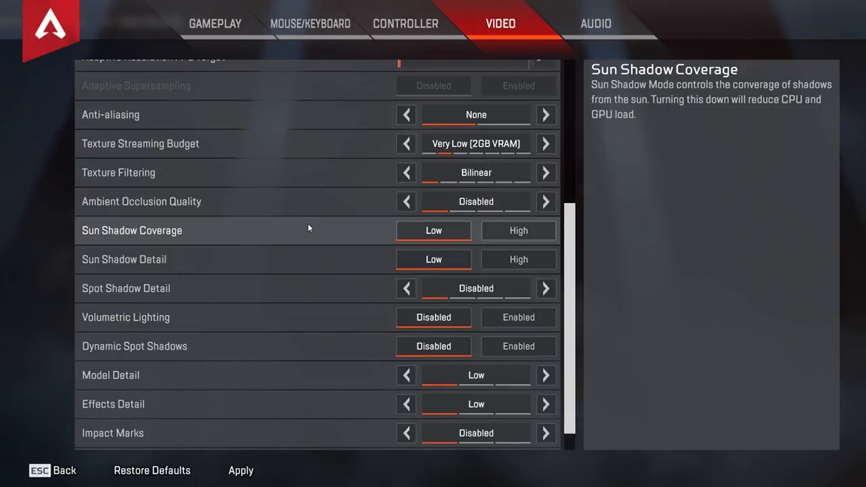
{"action": "scroll", "coordinate": [358, 251], "scroll_direction": "up", "scroll_amount": 8}
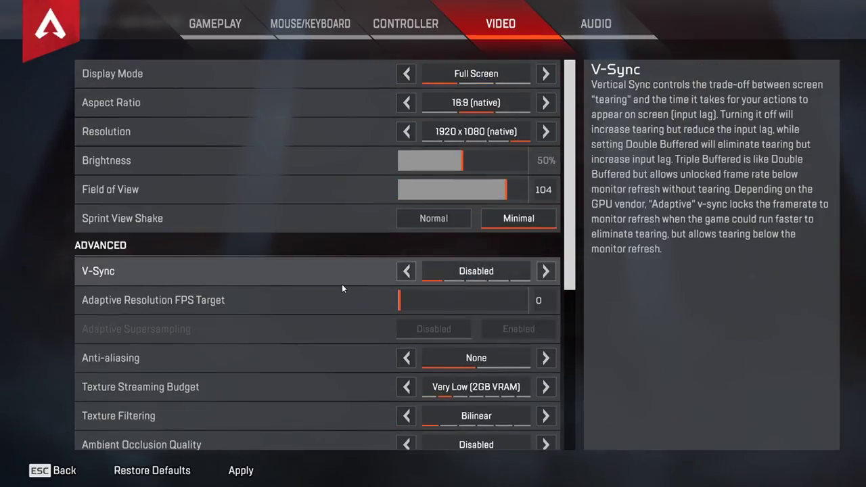
{"action": "scroll", "coordinate": [343, 285], "scroll_direction": "down", "scroll_amount": 10}
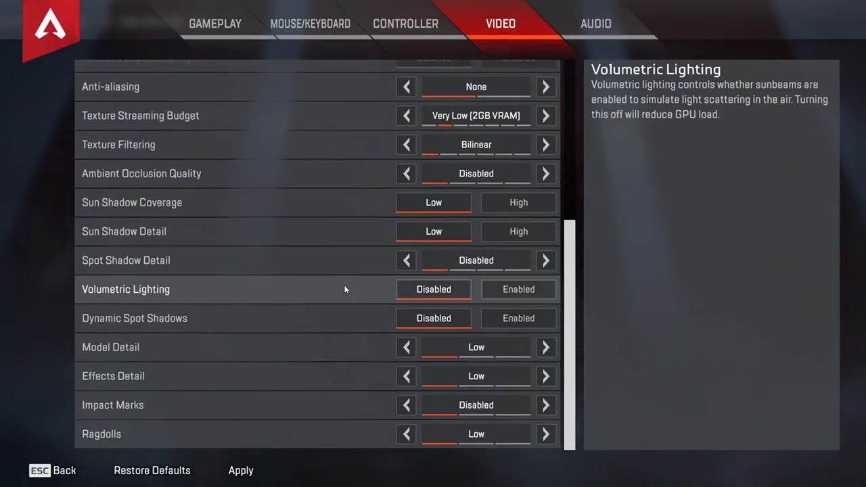
{"action": "scroll", "coordinate": [345, 291], "scroll_direction": "up", "scroll_amount": 5}
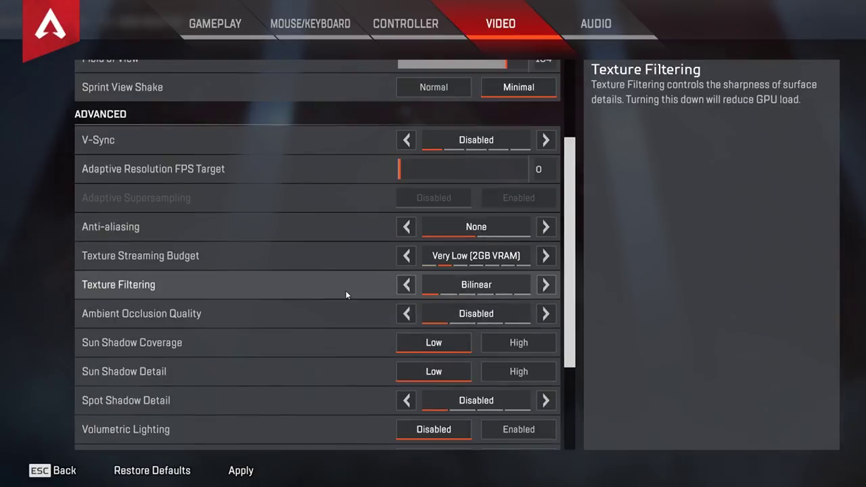
{"action": "scroll", "coordinate": [346, 290], "scroll_direction": "up", "scroll_amount": 1}
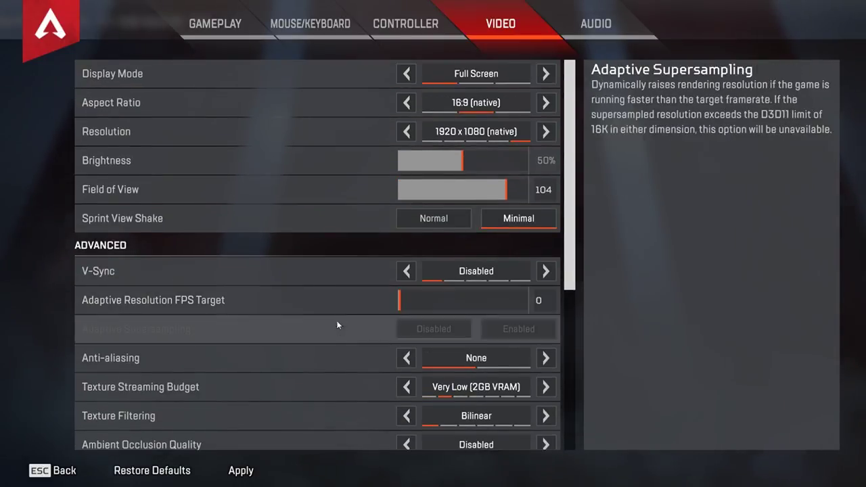